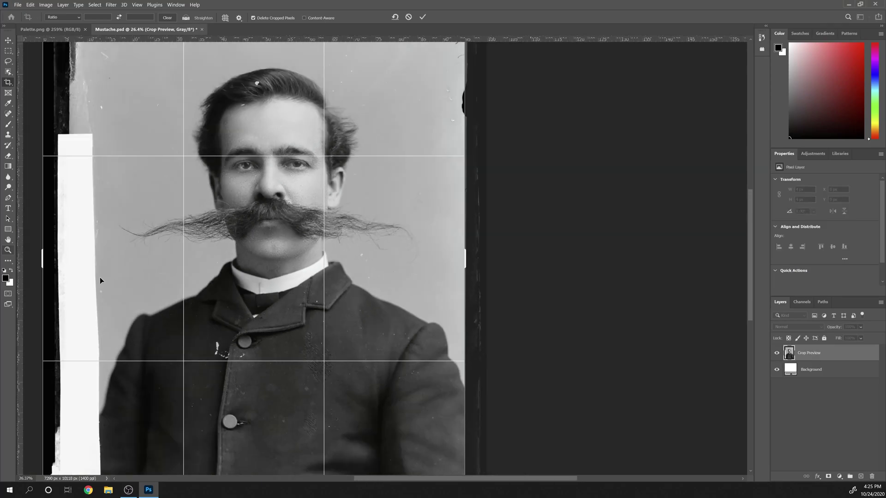
Crop the damaged borders off the moustache portrait, leaving an image of 6499 x 9350 px
left_click_drag(384, 434, 388, 428)
scroll(383, 71, "up", 5)
left_click_drag(383, 119, 383, 133)
key("Return")
Remove the white scratch marks beside the coat's top button with the content-aware Spot Healing Brush
scroll(434, 234, "down", 5)
scroll(429, 244, "up", 1)
key("j")
scroll(356, 311, "up", 5)
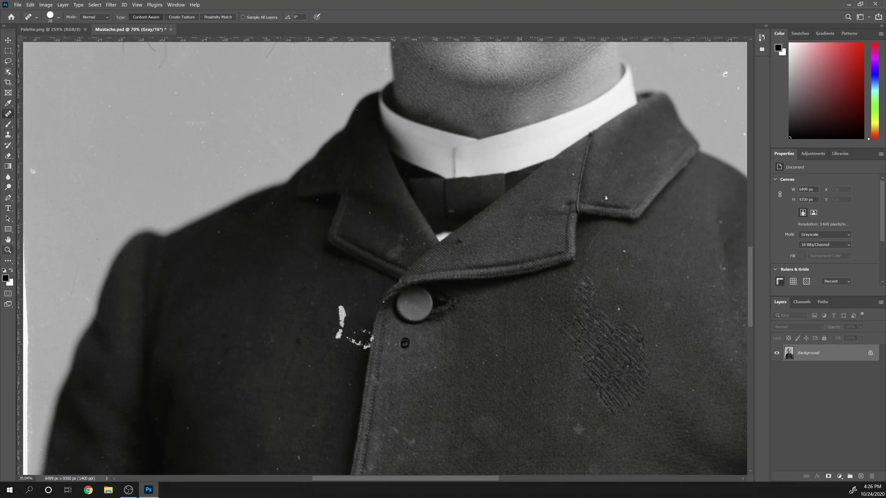
left_click_drag(341, 307, 339, 329)
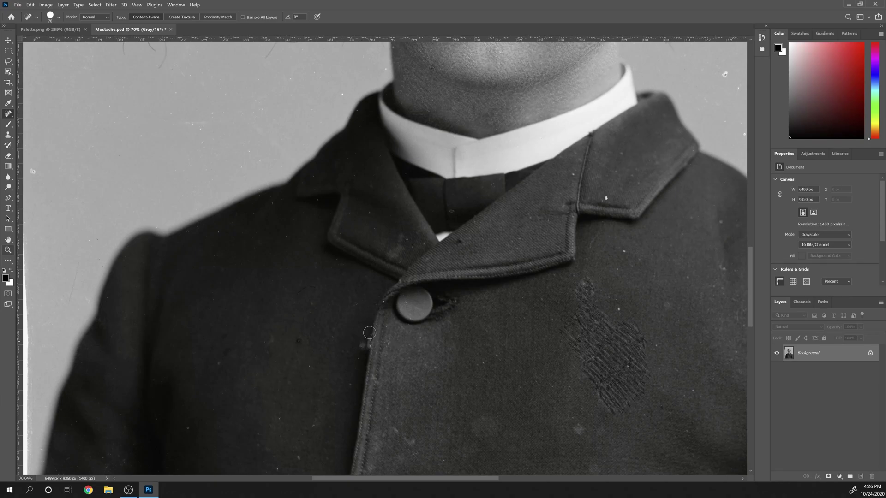
scroll(367, 344, "down", 6)
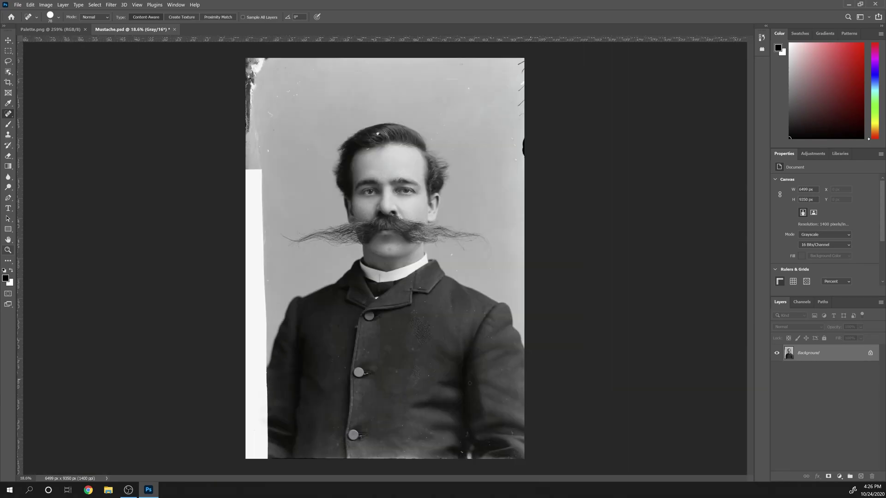
Heal the white spot in the man's hair above the forehead
scroll(452, 260, "up", 8)
scroll(415, 325, "down", 6)
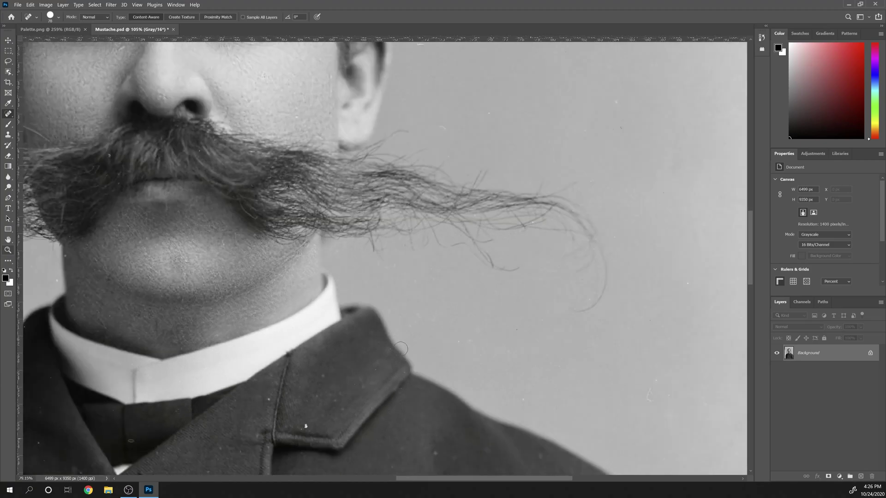
scroll(341, 313, "up", 6)
scroll(444, 396, "down", 9)
scroll(350, 138, "up", 10)
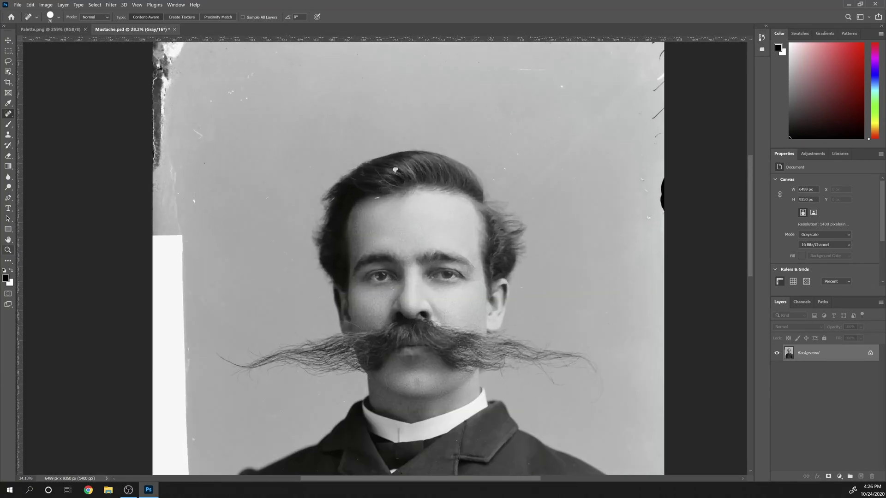
left_click_drag(339, 240, 371, 236)
left_click_drag(471, 221, 381, 384)
left_click(383, 228)
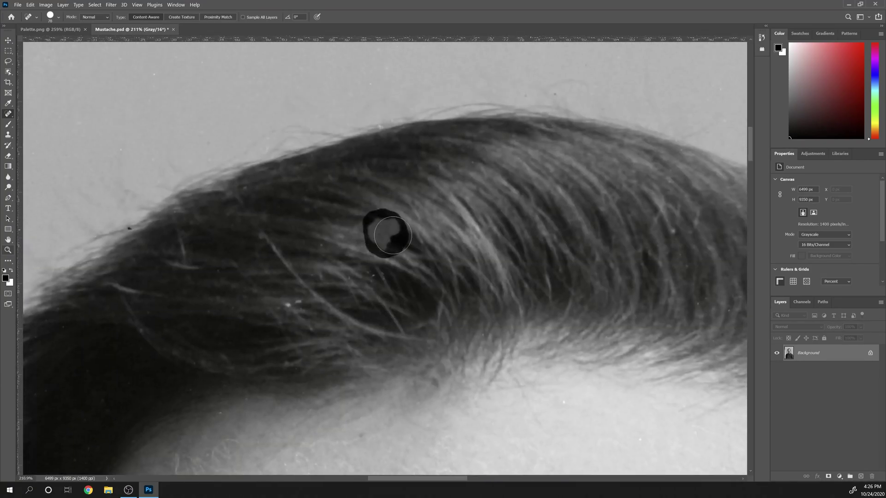
Heal the scratches and specks scattered across the gray background around the man's head
scroll(383, 230, "down", 6)
scroll(496, 240, "up", 4)
left_click(516, 161)
left_click(467, 191)
left_click(517, 116)
left_click_drag(517, 115, 450, 214)
left_click(562, 156)
mouse_move(455, 117)
left_mouse_down()
mouse_move(528, 116)
mouse_move(541, 194)
left_mouse_up()
left_click_drag(725, 461, 613, 261)
left_click_drag(605, 252, 611, 256)
left_click_drag(614, 279, 620, 280)
left_click_drag(622, 339, 625, 343)
left_click(524, 362)
left_click(457, 252)
left_click(364, 295)
left_click(525, 280)
left_click(431, 232)
left_click(608, 198)
mouse_move(645, 190)
left_mouse_down()
mouse_move(571, 283)
mouse_move(578, 245)
left_mouse_up()
mouse_move(555, 214)
left_mouse_down()
mouse_move(590, 182)
mouse_move(529, 245)
mouse_move(570, 202)
mouse_move(568, 191)
left_mouse_up()
left_click(531, 200)
left_click_drag(557, 165, 568, 108)
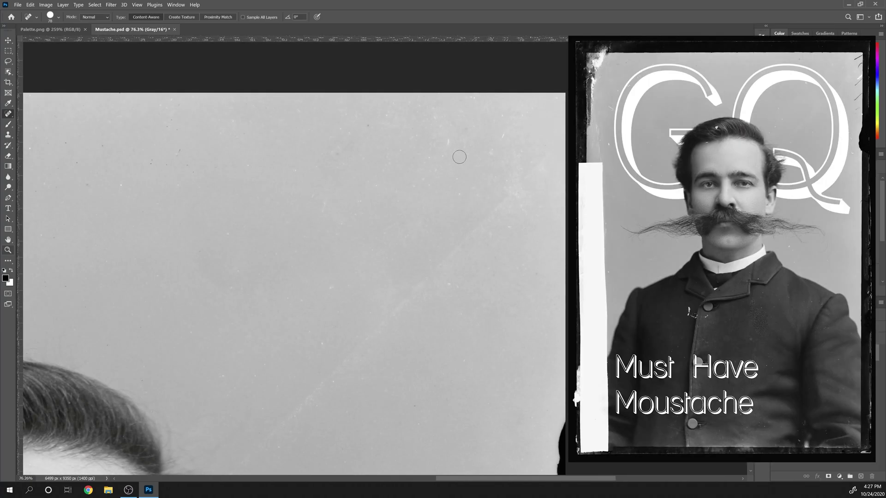
Heal the marks in the upper-right background and the black blemish on the photo's right edge
left_click(503, 134)
scroll(483, 253, "down", 5)
scroll(521, 327, "up", 4)
left_click_drag(492, 264, 494, 347)
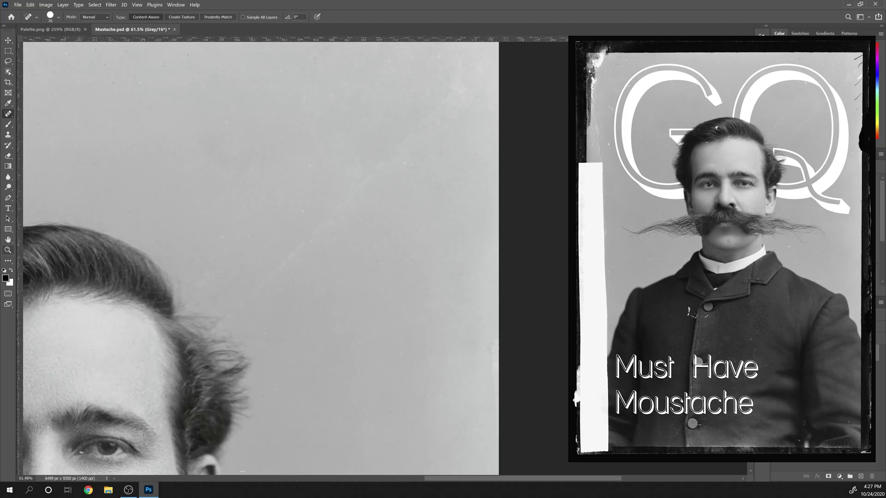
Heal the scratches and white specks in the background to the upper left of the head
scroll(456, 356, "down", 5)
left_click_drag(104, 265, 274, 85)
scroll(276, 86, "up", 3)
left_click(265, 197)
left_click(358, 195)
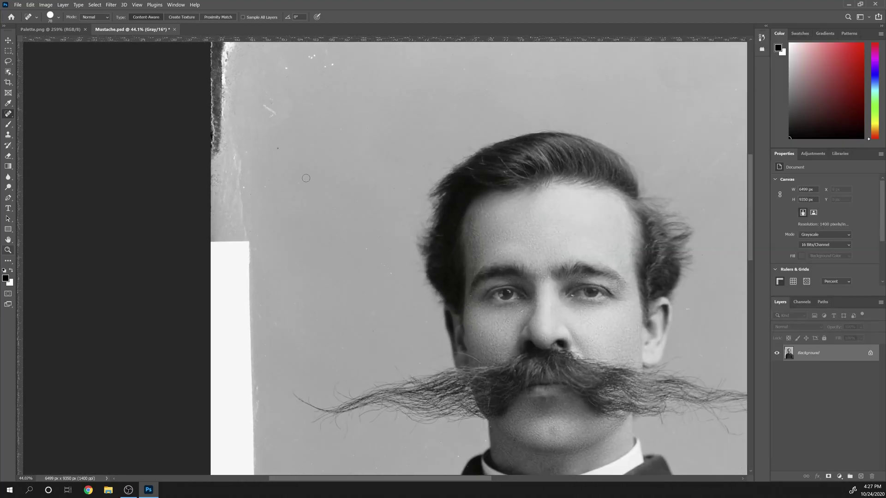
scroll(326, 237, "down", 3)
scroll(326, 237, "up", 3)
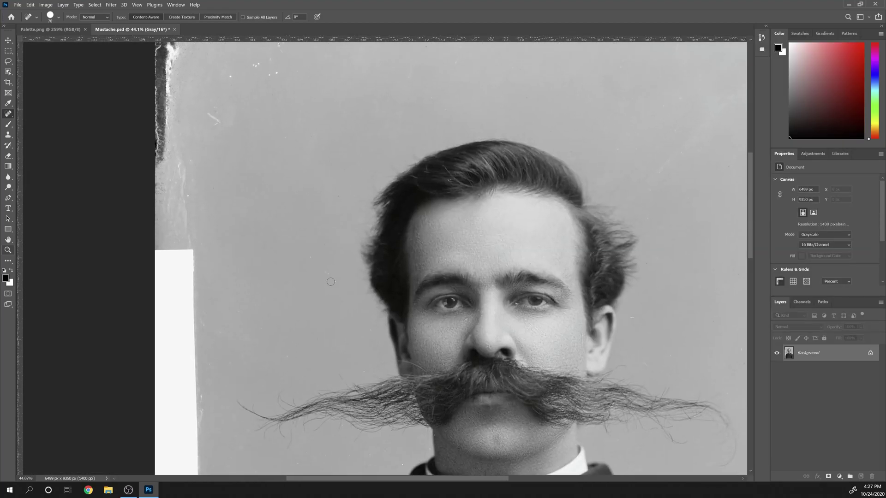
scroll(259, 279, "up", 3)
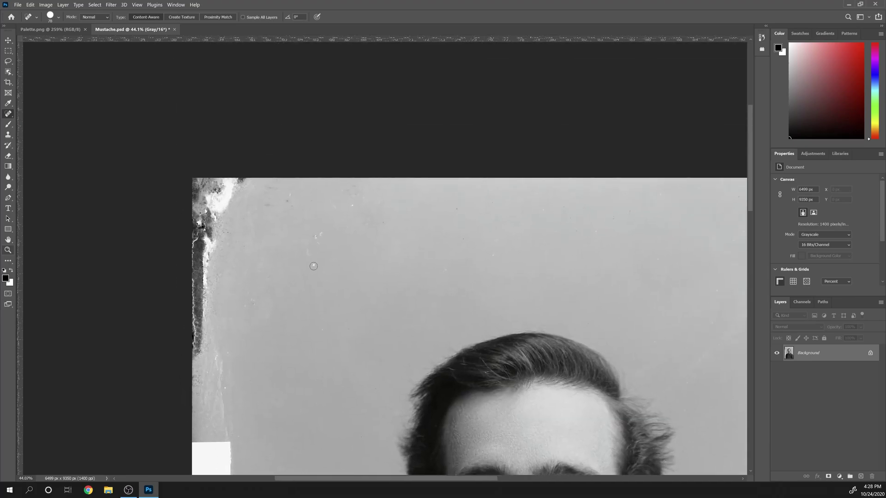
scroll(325, 261, "down", 3)
scroll(353, 369, "up", 4)
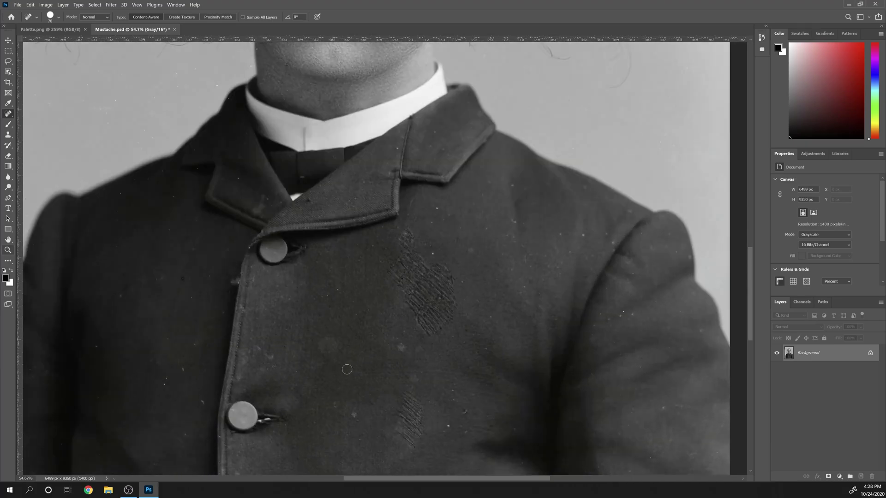
Heal the specks and scratches on the coat's chest, sleeves and lower front
scroll(206, 221, "down", 2)
left_click(239, 382)
left_click_drag(439, 423, 367, 308)
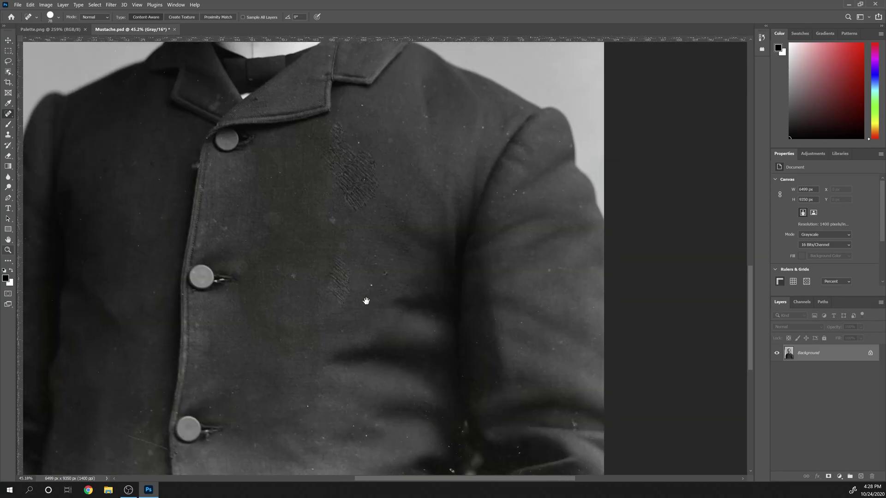
left_click_drag(395, 406, 351, 282)
scroll(407, 345, "up", 10)
left_click_drag(402, 344, 417, 348)
mouse_move(508, 321)
left_mouse_down()
mouse_move(308, 378)
mouse_move(376, 418)
left_mouse_up()
left_click(517, 283)
scroll(537, 428, "down", 4)
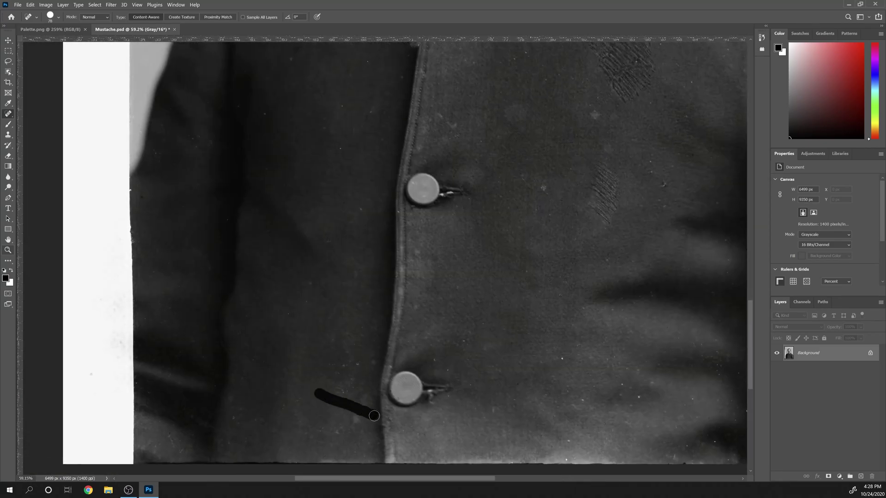
Outline the white strip along the photo's left edge with the Polygonal Lasso
scroll(513, 272, "down", 2)
scroll(349, 294, "down", 3)
left_click(8, 61)
left_click(37, 70)
scroll(266, 180, "up", 5)
scroll(292, 236, "down", 10)
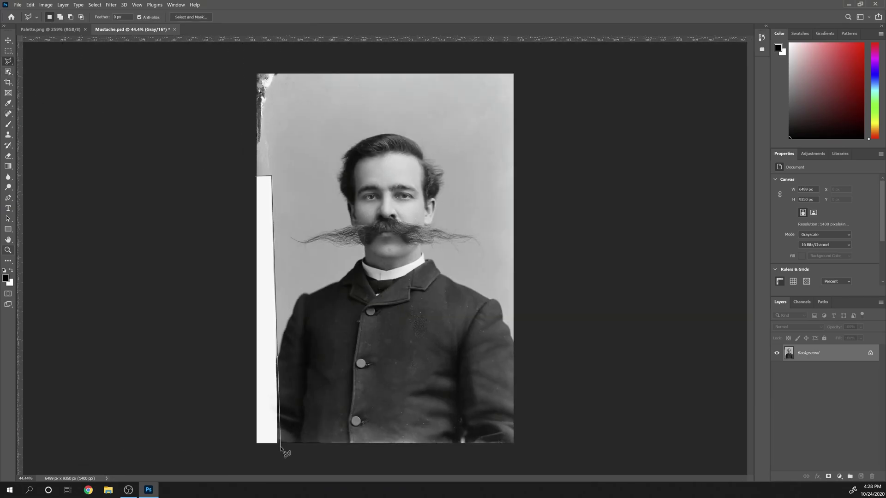
left_click(280, 444)
left_click(244, 443)
left_click(255, 177)
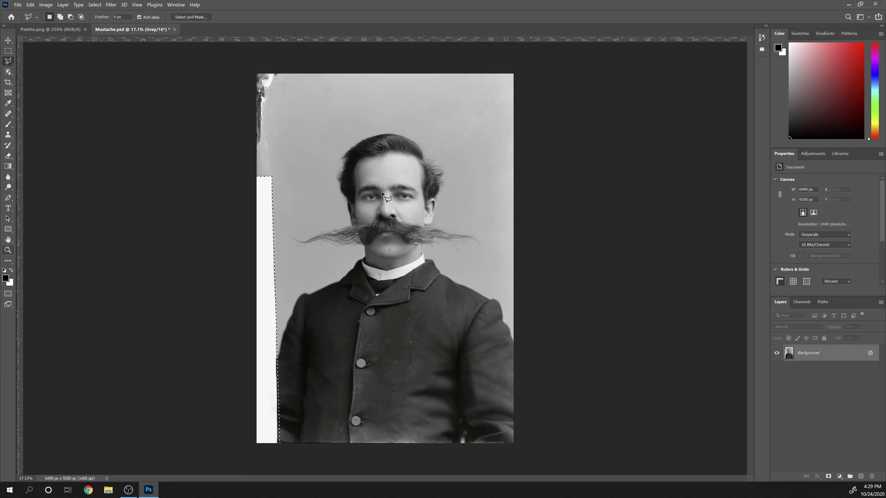
Fill the selected white strip, outline a small leftover area beside it and clear the selection
key("shift+BackSpace")
key("Return")
left_click(278, 246)
left_click(319, 273)
left_click(289, 282)
left_click(278, 246)
key("ctrl+d")
Use the Patch tool to replace the damaged areas along the photo's upper-left edge with clean background
left_click(8, 115)
left_click(47, 129)
scroll(293, 156, "up", 5)
mouse_move(272, 176)
left_mouse_down()
mouse_move(277, 255)
mouse_move(276, 196)
left_mouse_up()
left_click_drag(269, 221, 315, 169)
mouse_move(259, 120)
left_mouse_down()
mouse_move(273, 149)
mouse_move(295, 163)
left_mouse_up()
left_click_drag(265, 285, 285, 369)
left_click_drag(270, 364, 286, 202)
key("ctrl+d")
Patch another flawed spot near the left edge with clean background and deselect it
scroll(278, 175, "down", 3)
scroll(239, 397, "up", 4)
mouse_move(284, 278)
left_mouse_down()
mouse_move(292, 231)
mouse_move(304, 290)
left_mouse_up()
left_click_drag(296, 290, 314, 163)
key("ctrl+d")
Patch the rough areas left along the filled strip beside the sleeve, deselecting after each repair
scroll(301, 191, "down", 8)
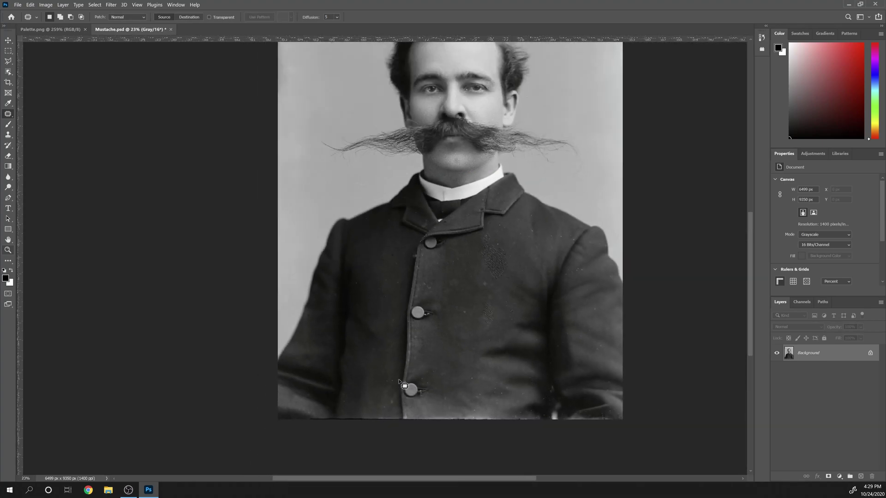
scroll(291, 160, "up", 4)
mouse_move(262, 329)
left_mouse_down()
mouse_move(316, 182)
mouse_move(258, 124)
left_mouse_up()
mouse_move(273, 282)
left_mouse_down()
mouse_move(414, 292)
mouse_move(401, 315)
left_mouse_up()
key("ctrl+d")
left_click_drag(290, 320, 264, 455)
left_click_drag(287, 359, 350, 327)
key("ctrl+d")
Patch the last uneven areas on the left part of the photo and clear the selection
left_click_drag(373, 125, 381, 161)
left_click_drag(358, 157, 393, 285)
left_click(394, 289)
scroll(406, 309, "down", 3)
left_click_drag(246, 183, 281, 217)
key("ctrl+d")
Patch the large crosshatched mark on the coat's chest with clean fabric
scroll(378, 252, "down", 3)
scroll(421, 309, "up", 5)
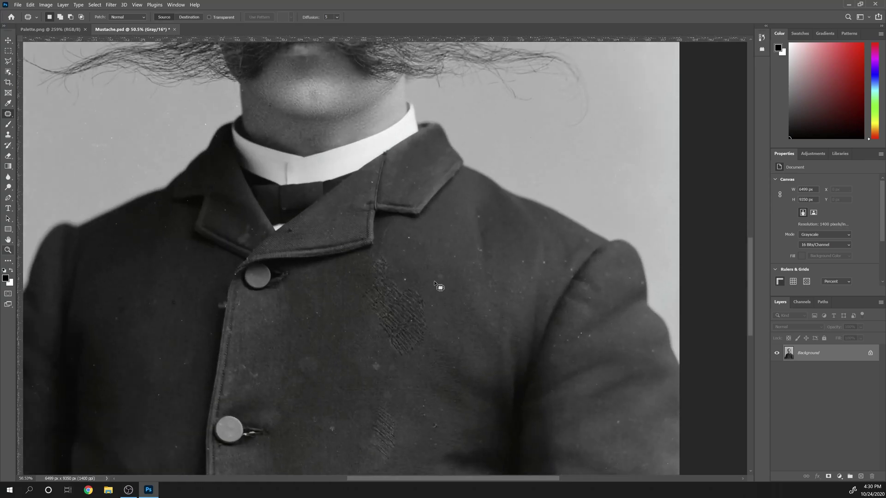
mouse_move(364, 271)
left_mouse_down()
mouse_move(417, 291)
mouse_move(445, 368)
left_mouse_up()
key("ctrl+d")
Patch the smaller crosshatched mark beside the coat's middle button with clean fabric
scroll(453, 399, "down", 5)
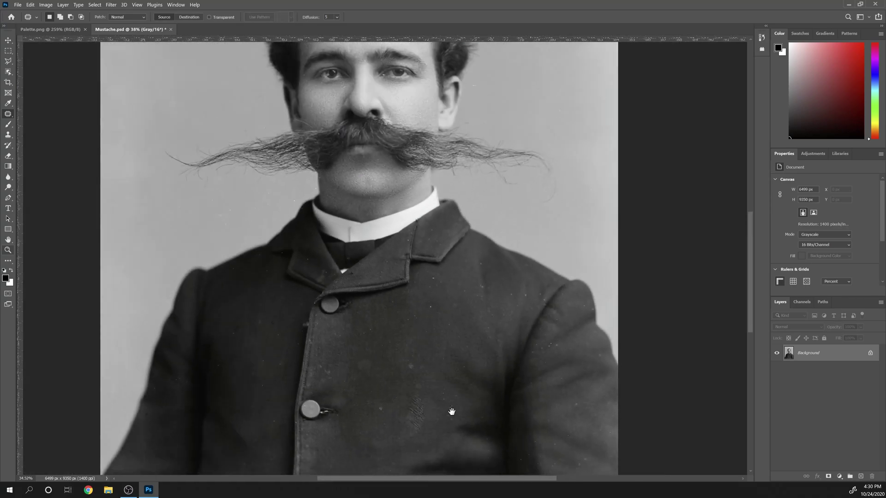
scroll(393, 328, "up", 3)
mouse_move(393, 329)
left_mouse_down()
mouse_move(421, 358)
mouse_move(372, 354)
left_mouse_up()
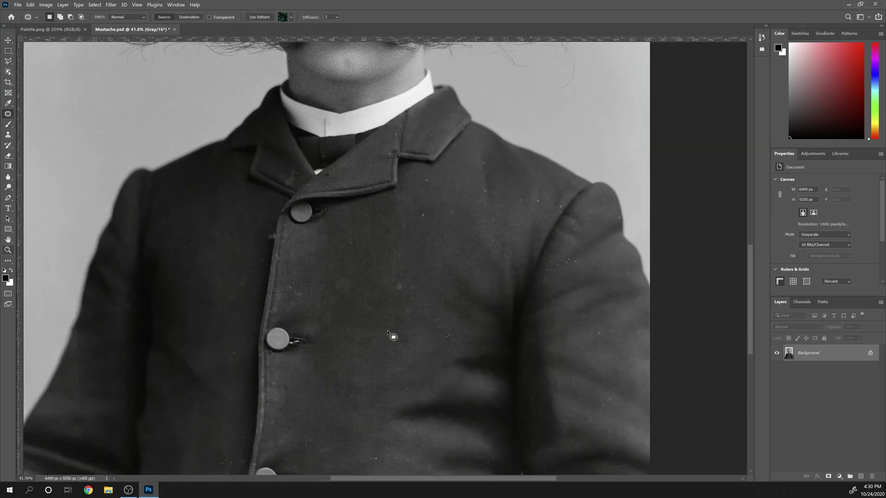
left_click(388, 333)
Patch the flaws along the bottom edge of the coat
scroll(389, 333, "down", 3)
scroll(438, 367, "up", 1)
mouse_move(302, 446)
left_mouse_down()
mouse_move(418, 439)
mouse_move(310, 455)
left_mouse_up()
left_click_drag(358, 442, 365, 430)
left_click_drag(467, 444, 431, 446)
left_click_drag(307, 445, 308, 440)
left_click(311, 449)
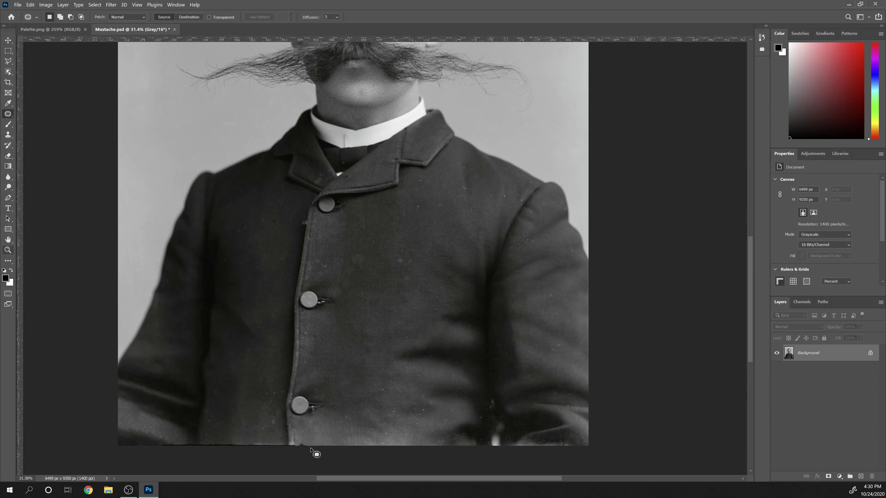
Crop the dark line off the photo's bottom edge, making the image 9300 px high
left_click(8, 82)
scroll(337, 461, "up", 6)
left_click_drag(365, 435, 364, 433)
key("Return")
scroll(362, 273, "down", 12)
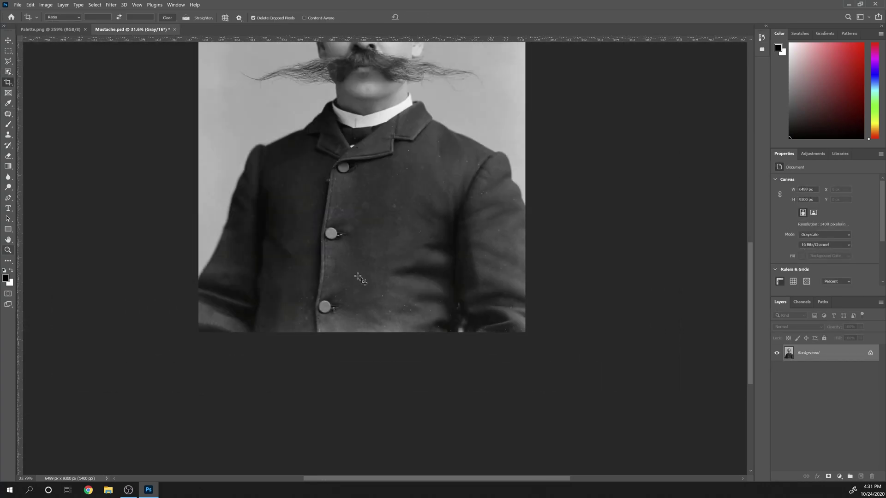
Remove the blemish on the coat's front seam just below the top button
scroll(406, 330, "up", 12)
key("j")
scroll(284, 204, "up", 1)
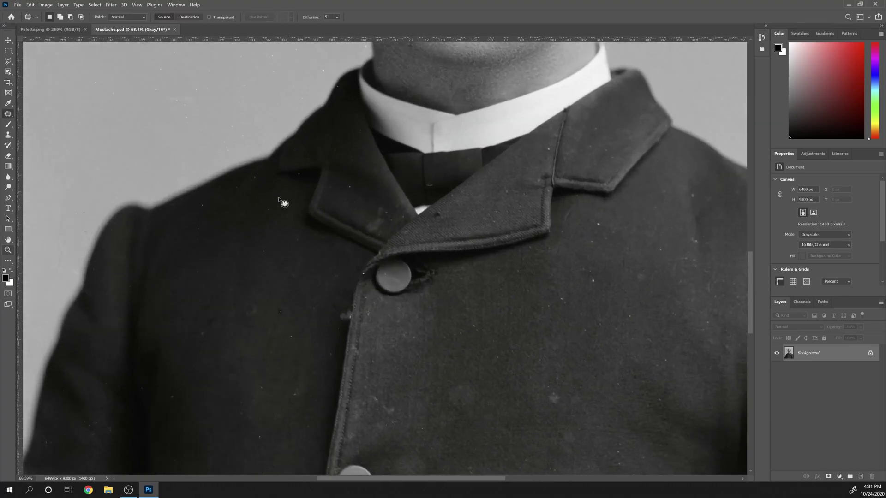
mouse_move(357, 305)
left_mouse_down()
mouse_move(337, 322)
mouse_move(349, 362)
left_mouse_up()
Remove the small specks around the collar and upper chest with the Spot Healing Brush
scroll(477, 210, "up", 1)
left_click(8, 114)
left_click(42, 113)
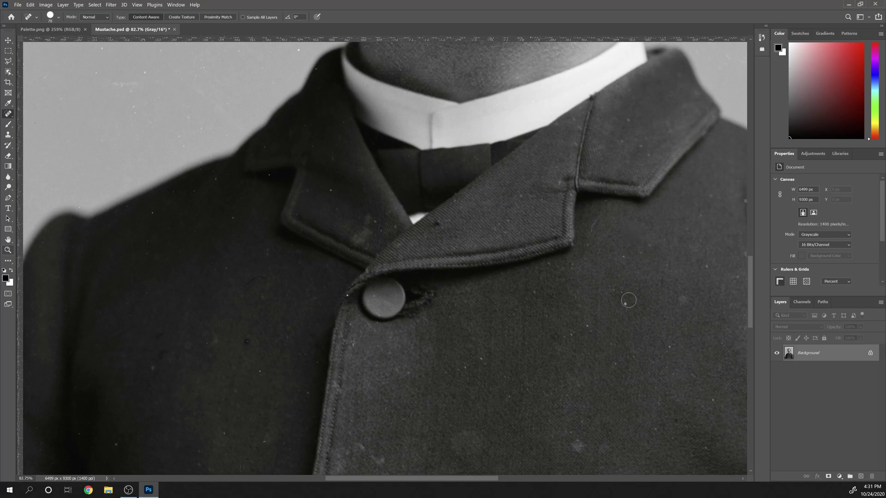
scroll(244, 212, "down", 4)
scroll(259, 257, "up", 3)
scroll(406, 277, "down", 10)
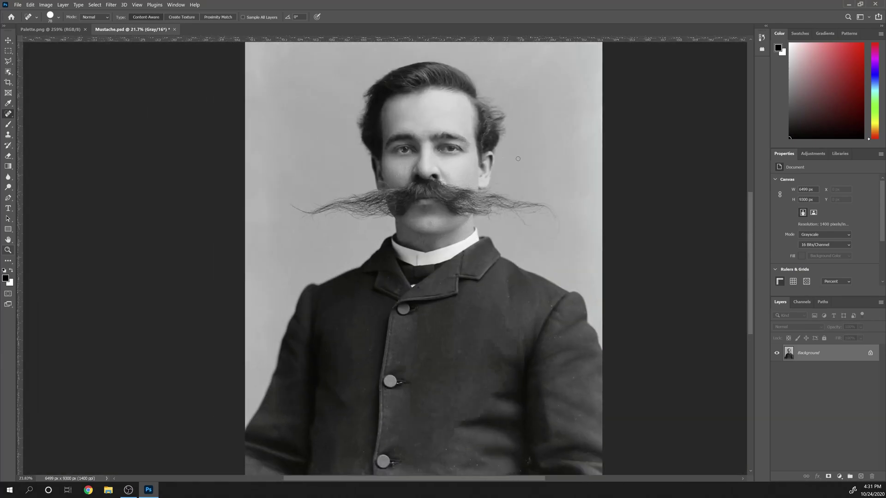
Heal the remaining specks in the background below the moustache and across the coat
scroll(517, 159, "up", 2)
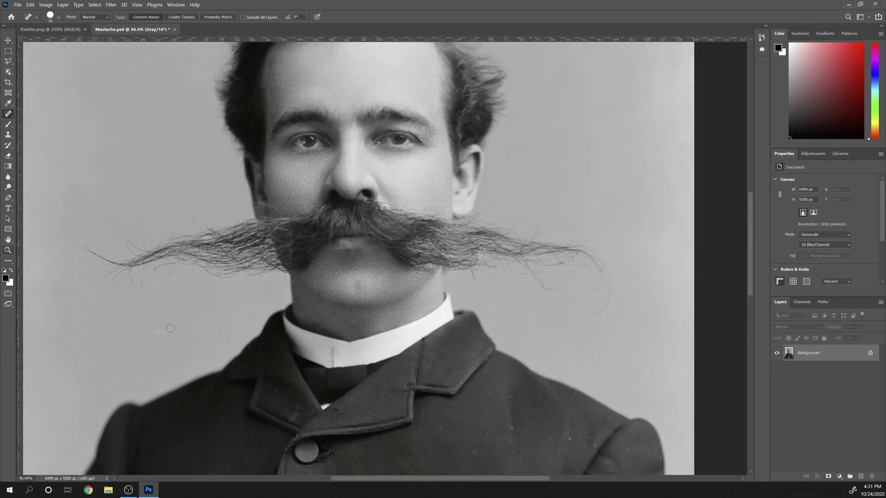
scroll(279, 311, "down", 2)
scroll(278, 311, "down", 1)
scroll(402, 334, "up", 3)
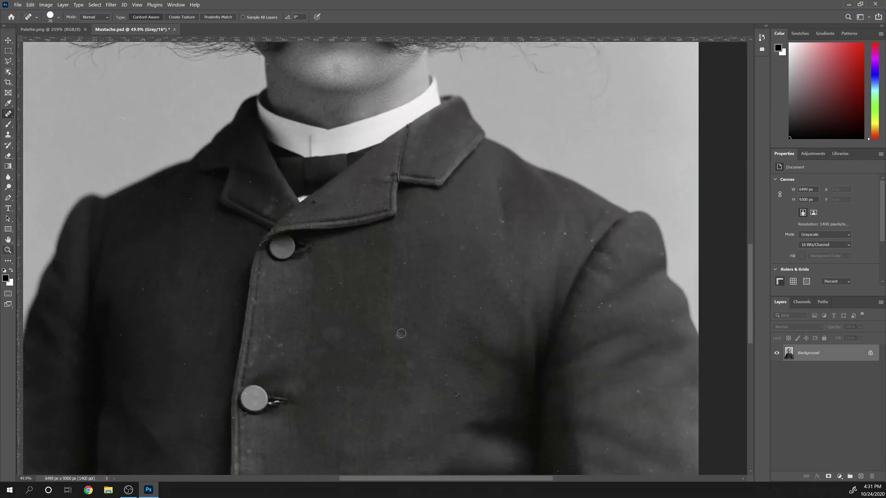
scroll(385, 374, "down", 3)
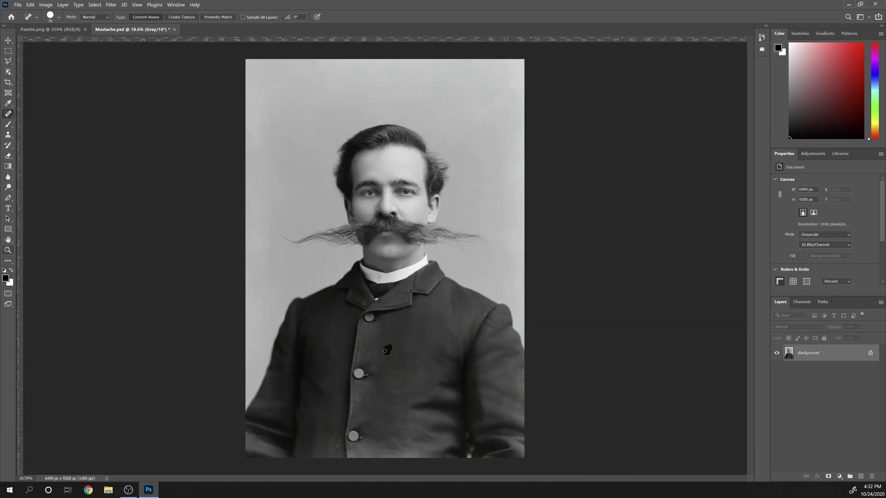
scroll(462, 363, "down", 1)
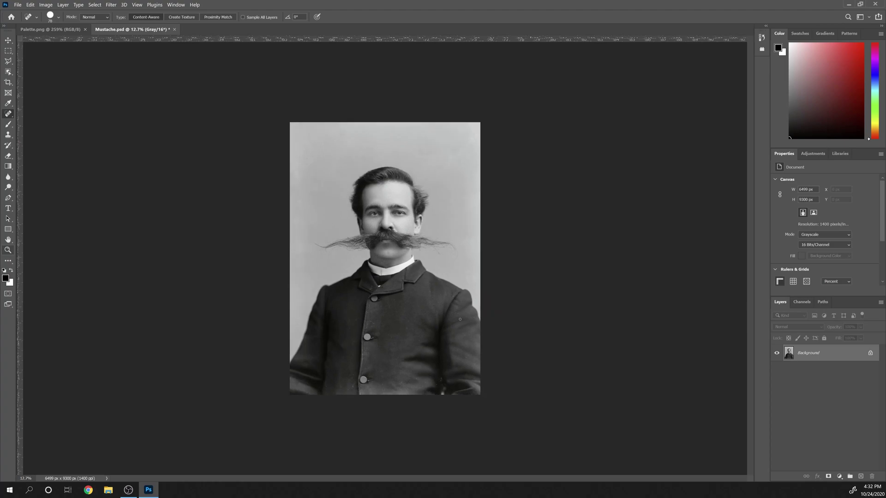
Save Mustache.psd and duplicate the Background layer as Background copy
key("ctrl+s")
double_click(814, 354)
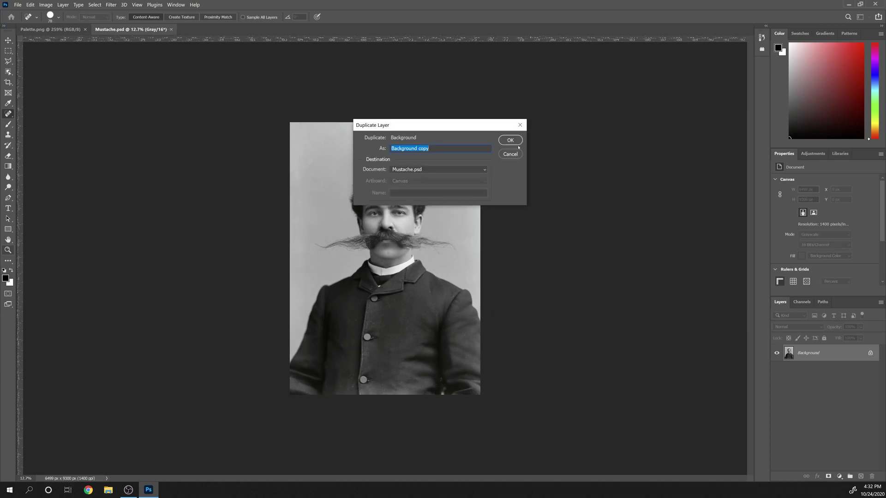
key("Return")
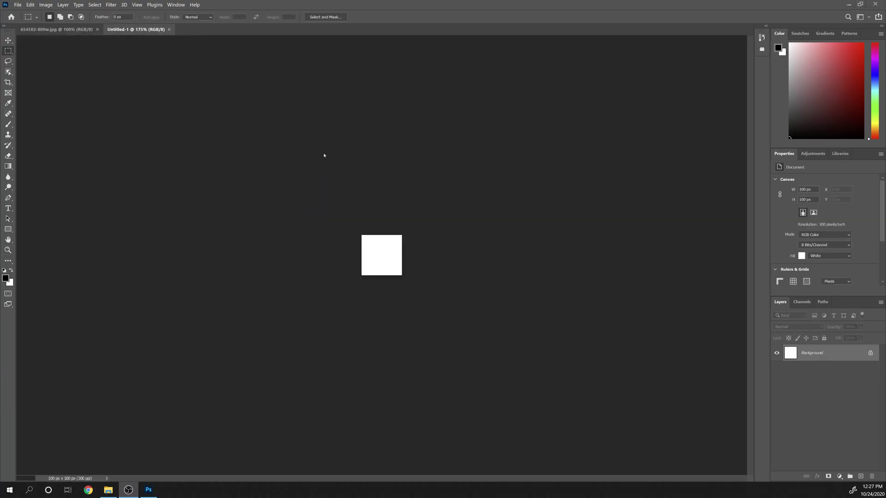
Crop the portrait 654582-800w.jpg to a 1:1 square of about 690 px around the head and shoulders
left_click(52, 31)
key("c")
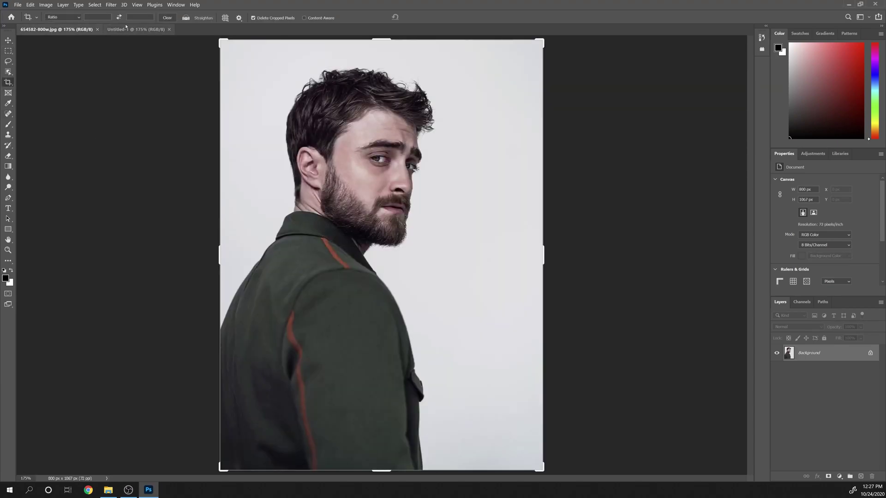
left_click(143, 17)
type("1")
left_click_drag(407, 283, 407, 306)
left_click_drag(418, 122, 418, 132)
left_click_drag(543, 416, 527, 388)
left_click_drag(395, 269, 395, 256)
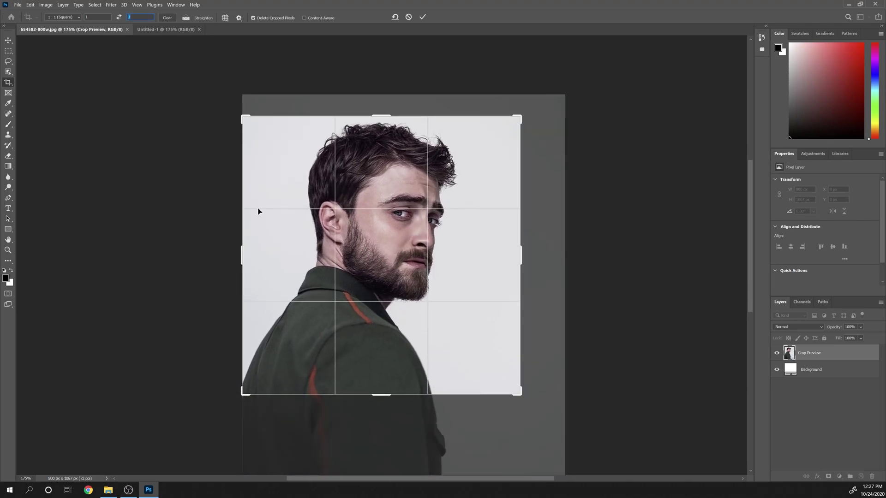
key("Return")
Downsample the cropped portrait to 16 × 16 px using Nearest Neighbor (hard edges) resampling
scroll(375, 320, "up", 2)
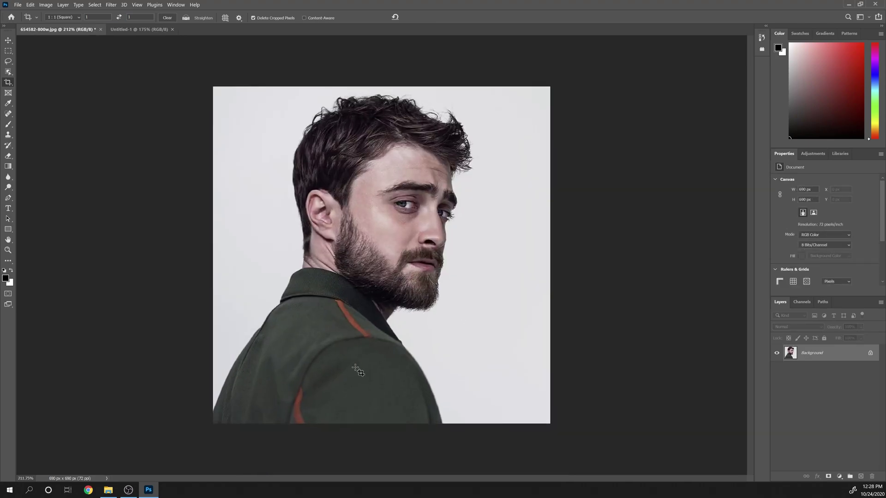
left_click(30, 4)
left_click(64, 64)
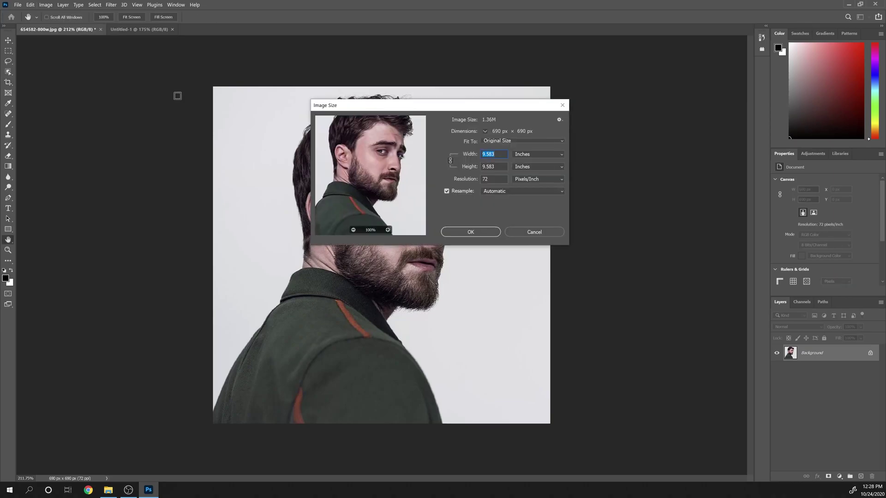
left_click_drag(415, 105, 658, 100)
left_click(780, 149)
left_click(775, 155)
type("16")
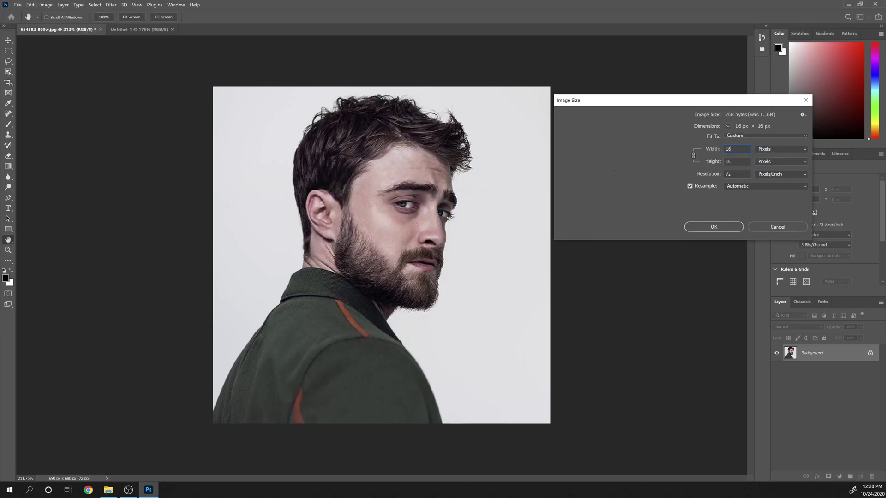
left_click(765, 186)
left_click(761, 257)
left_click(713, 227)
key("c")
key("ctrl+0")
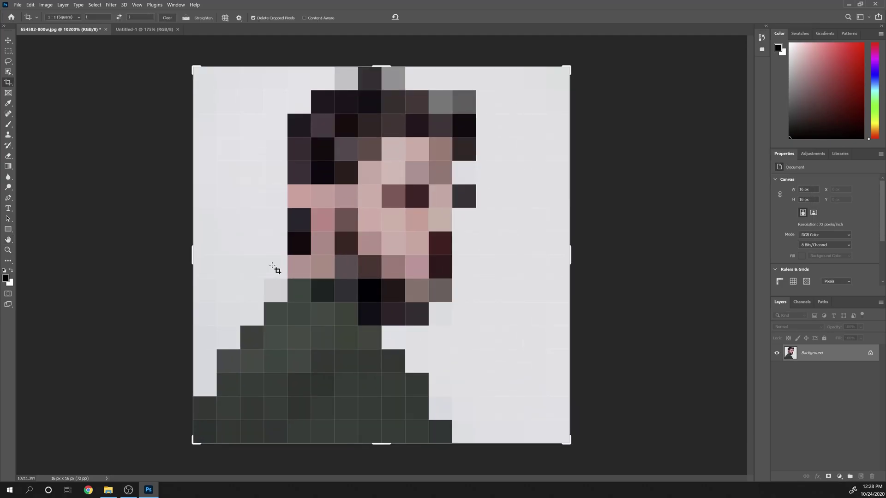
Enlarge the pixelated portrait to 256 × 256 px with Nearest Neighbor resampling to make the color palette image
left_click(46, 5)
left_click(80, 66)
left_click_drag(661, 101, 122, 125)
type("2")
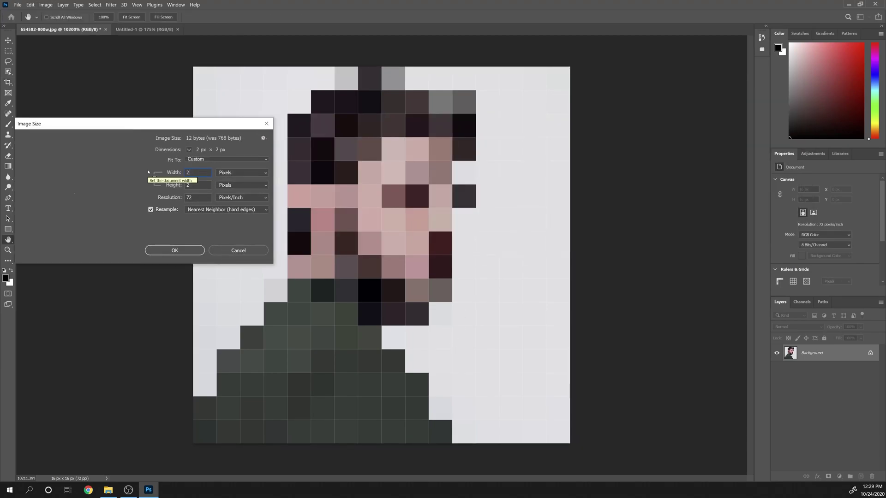
type("56")
left_click(183, 254)
scroll(204, 252, "down", 8)
scroll(368, 264, "up", 3)
scroll(377, 273, "down", 4)
scroll(77, 158, "up", 1)
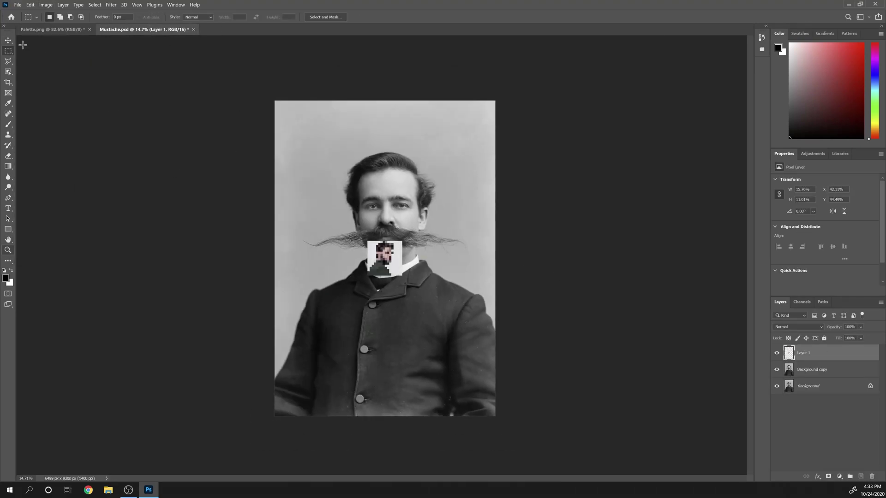
Rename the pasted pixel portrait layer in Mustache.psd to palette and add a new layer beneath it in Color blend mode
double_click(803, 354)
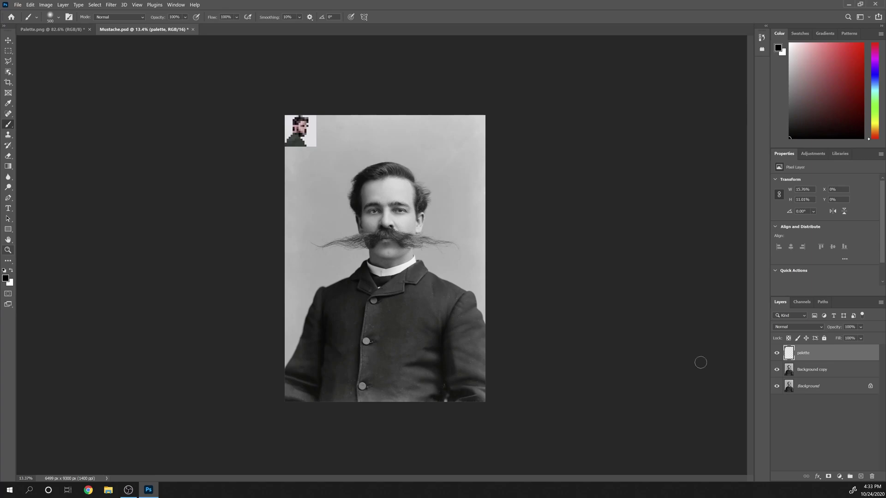
key("ctrl+shift+alt+n")
left_click(797, 326)
left_click(793, 469)
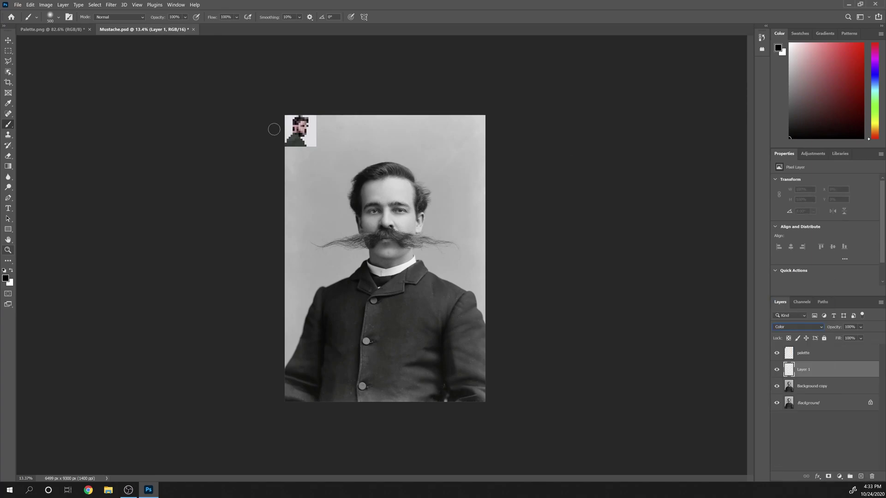
Fill Layer 1 with a vertical gradient of the palette's light background greys and set its blend mode to Color
key("g")
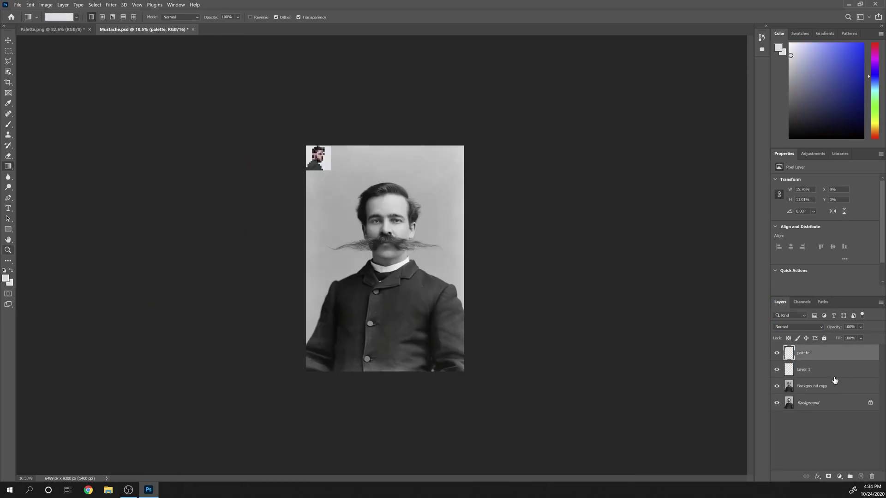
left_click(811, 369)
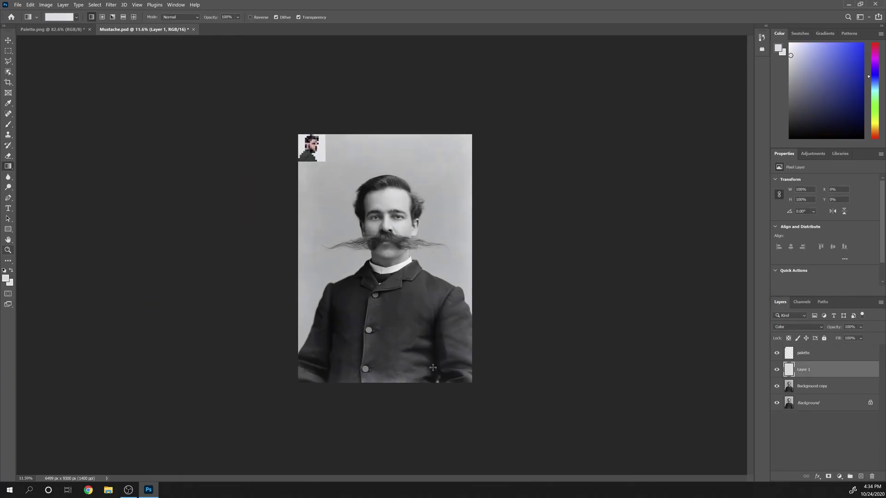
left_click_drag(382, 181, 362, 375)
key("i")
mouse_move(0, 109)
left_mouse_down()
mouse_move(110, 109)
mouse_move(121, 58)
left_mouse_up()
left_click(40, 101)
left_click(220, 72)
left_click_drag(406, 338, 406, 185)
left_click(798, 327)
left_click(787, 281)
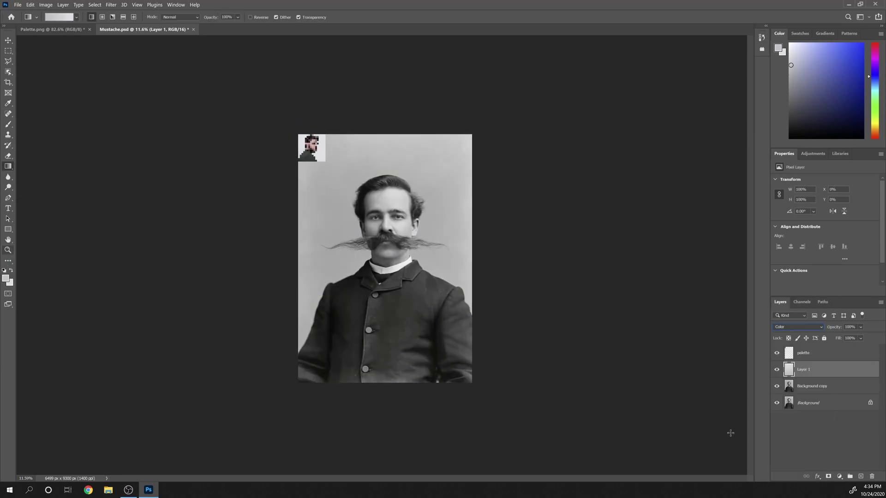
Paint the coat on Layer 1 with the dark green from the palette using a soft brush
key("b")
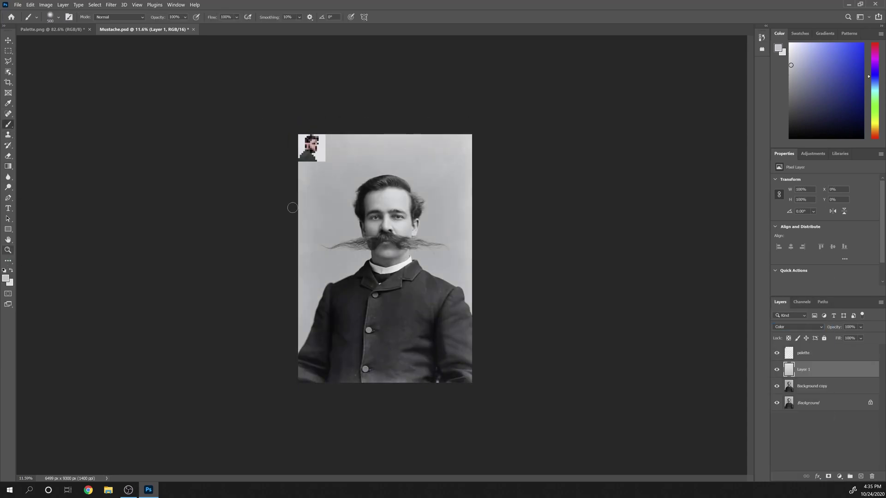
scroll(401, 319, "up", 3)
scroll(400, 319, "down", 3)
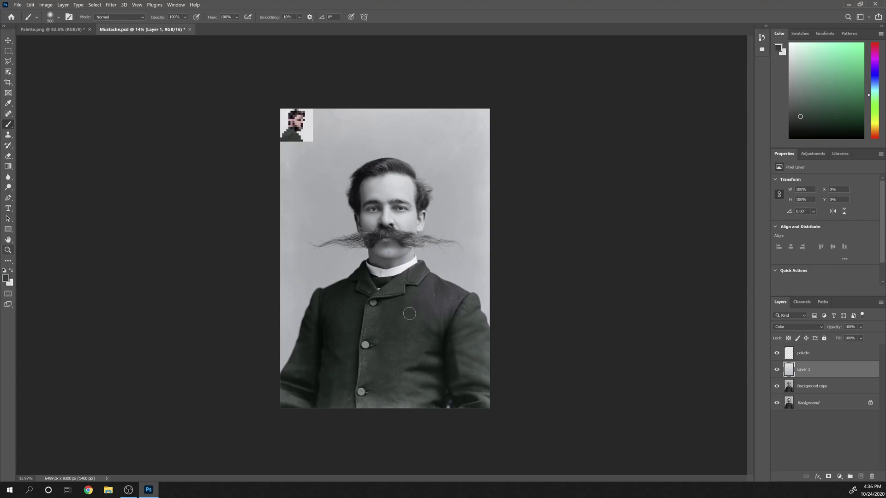
Sample a skin tone from the palette's face and paint it over the man's face and neck
scroll(384, 200, "up", 3)
left_click_drag(383, 200, 387, 255)
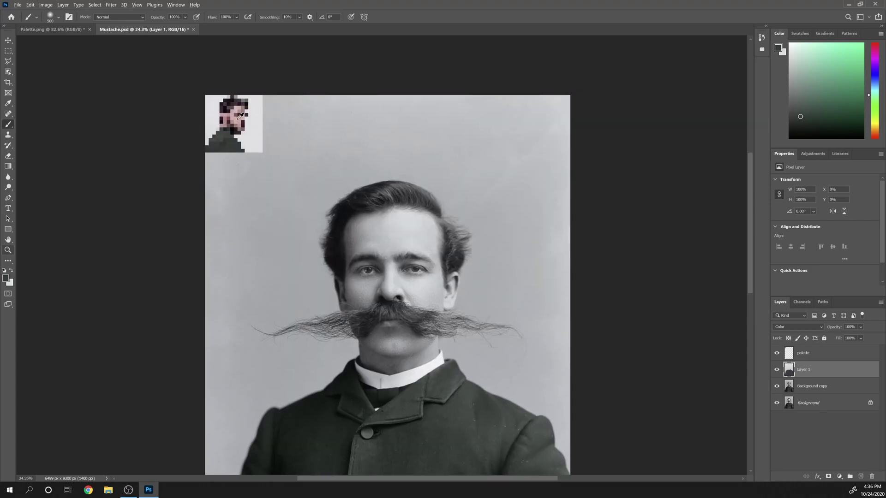
left_click(240, 123, "alt")
left_click_drag(415, 344, 430, 328)
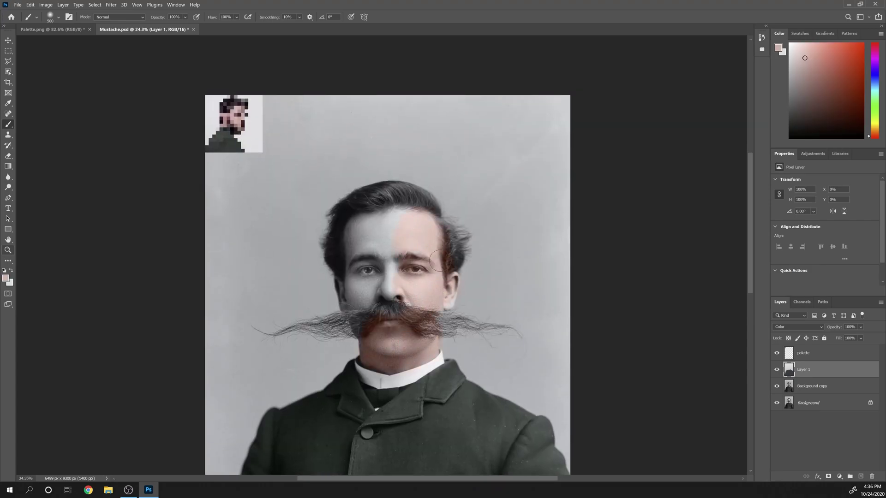
scroll(388, 217, "down", 3)
mouse_move(420, 308)
left_mouse_down()
mouse_move(388, 224)
mouse_move(377, 288)
left_mouse_up()
scroll(394, 221, "up", 3)
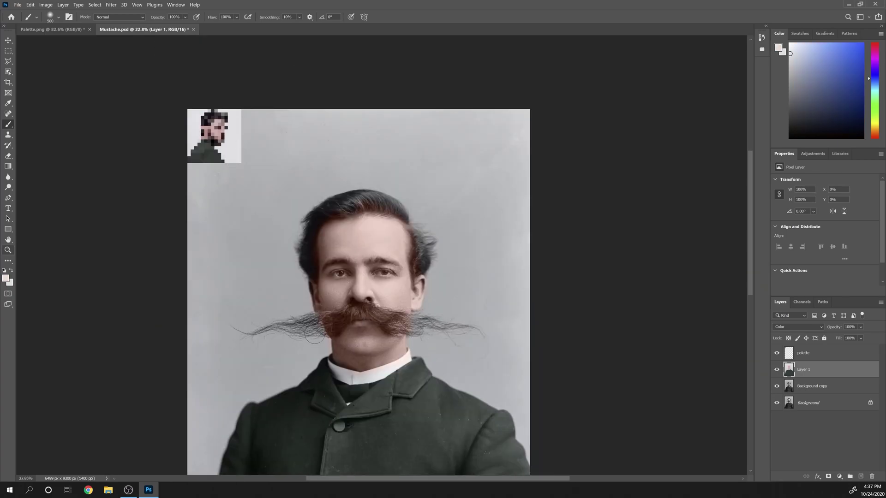
Tint the collar a warm off-white with a smaller brush, and the cloth beneath it with the palette's dark green
left_click(367, 377, "alt")
right_click(382, 374)
left_click_drag(473, 356, 455, 355)
left_click(378, 376)
left_click(874, 124)
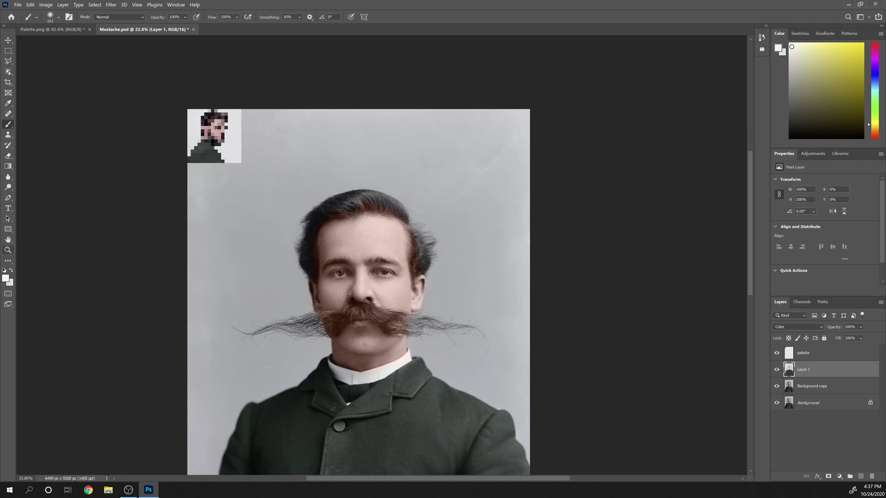
left_click(206, 155, "alt")
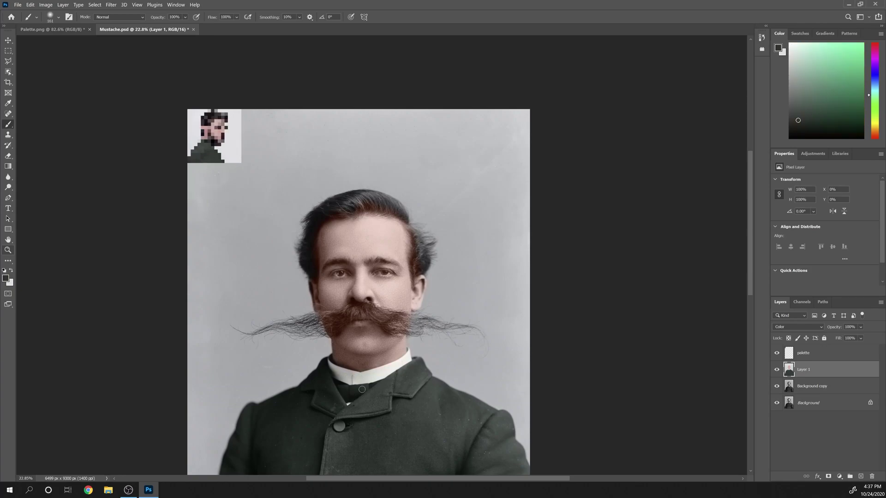
Paint the hair and moustache with dark tones sampled from the palette's hair
scroll(208, 117, "up", 1)
left_click(212, 114, "alt")
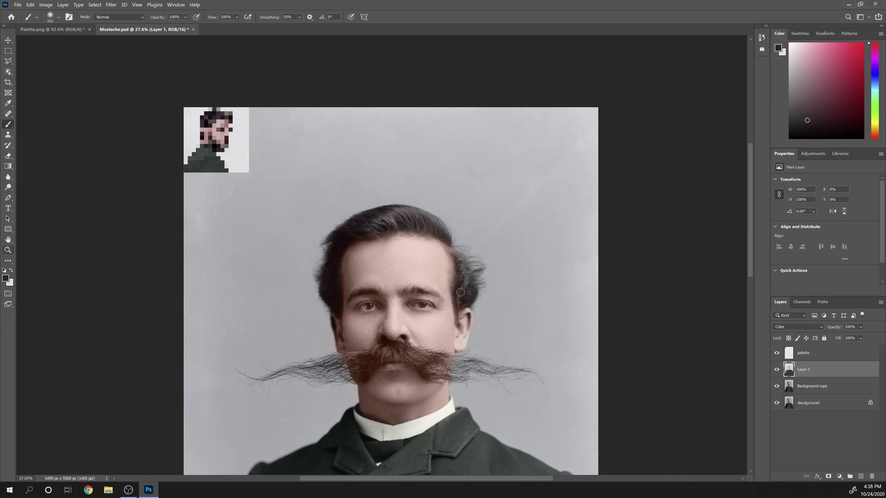
left_click_drag(473, 291, 458, 283)
scroll(497, 335, "down", 3)
scroll(420, 300, "up", 5)
scroll(429, 302, "up", 1)
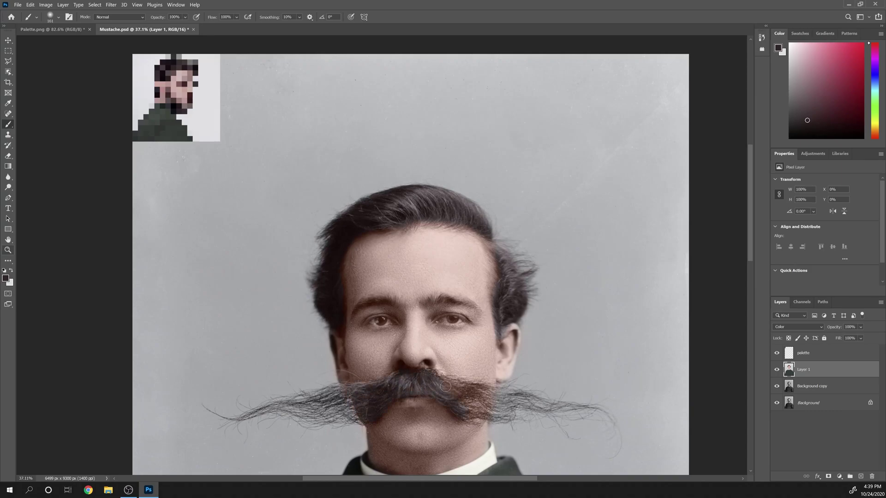
scroll(345, 381, "down", 8)
scroll(475, 308, "up", 7)
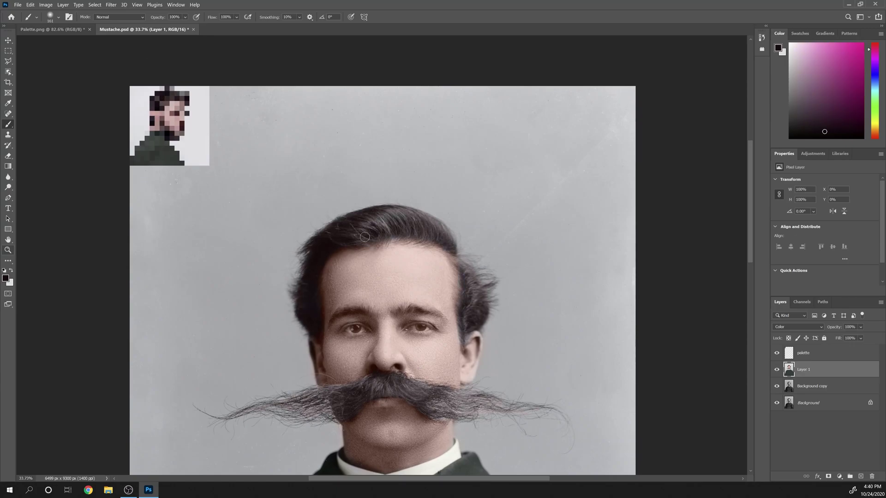
Vary the skin on the forehead, chin, neck and lips with lighter, pinker and darker tones sampled from the palette
left_click(172, 123, "alt")
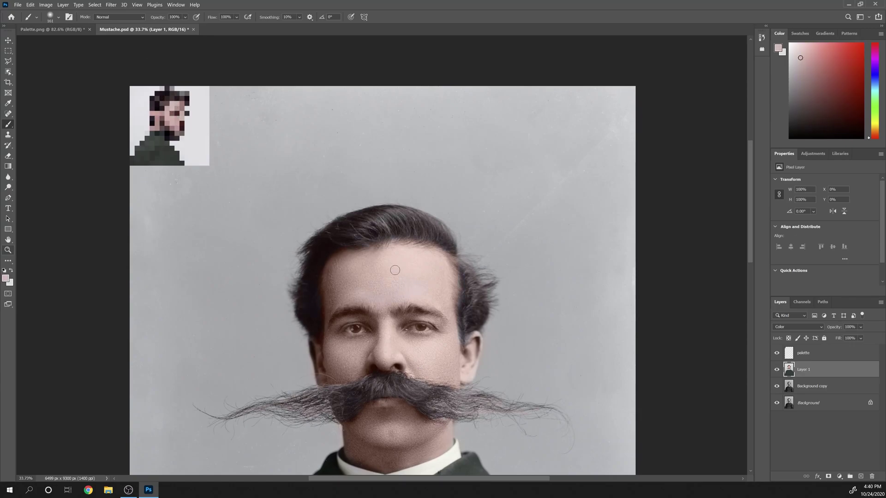
left_click(163, 126, "alt")
left_click_drag(435, 445, 433, 381)
left_click(179, 69, "alt")
Hide the palette layer and set Layer 1 to Normal blend mode to expose the painted colors
scroll(384, 340, "down", 9)
left_click(777, 352)
left_click(797, 327)
left_click(784, 334)
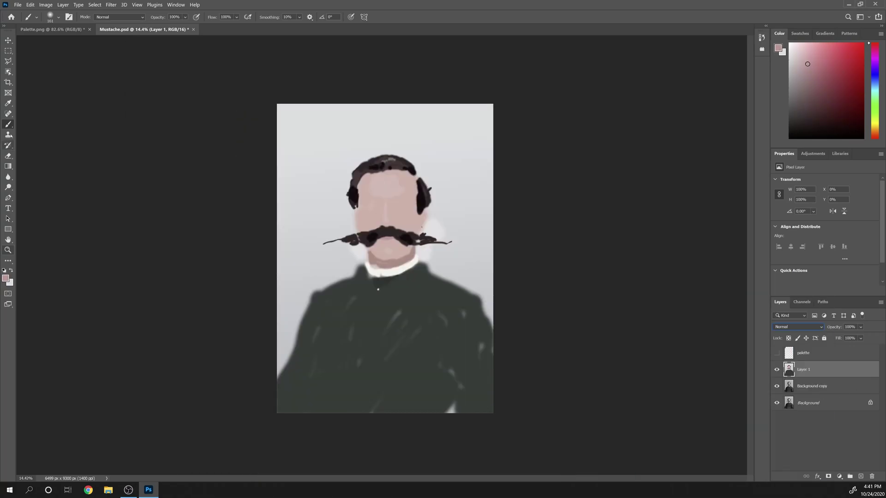
Try a Smudge tool stroke on the light spot below the collar with a preset brush tip and undo it
left_click(7, 178)
scroll(379, 288, "up", 9)
left_click(58, 17)
left_click(15, 186)
left_click(131, 222)
left_click_drag(376, 292, 373, 302)
key("ctrl+z")
Choose a textured preset brush tip for the Smudge tool
left_click(8, 177)
left_click(58, 17)
left_click(131, 223)
double_click(144, 223)
left_click(7, 177)
left_click(37, 17)
Enable Scattering with a small scatter amount and Transfer in the smudge brush's settings
left_click(71, 17)
left_click(687, 105)
left_click(674, 105)
left_click(686, 106)
left_click(630, 105)
left_click_drag(668, 85, 672, 85)
left_click(628, 136)
Smudge the hard color edges around the collar and along the dark hair beside the face
left_click_drag(375, 294, 376, 296)
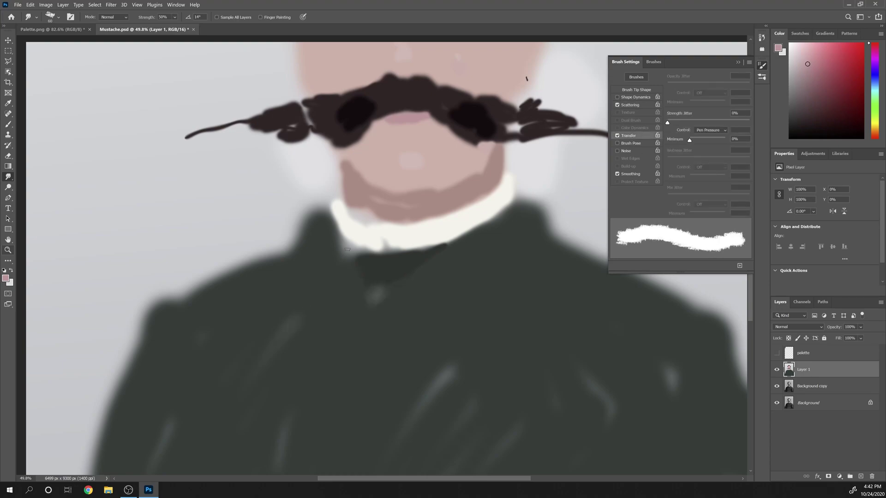
left_click_drag(342, 237, 350, 250)
scroll(382, 258, "down", 1)
left_click_drag(386, 136, 388, 390)
mouse_move(425, 213)
left_mouse_down()
mouse_move(438, 291)
mouse_move(449, 249)
mouse_move(444, 320)
left_mouse_up()
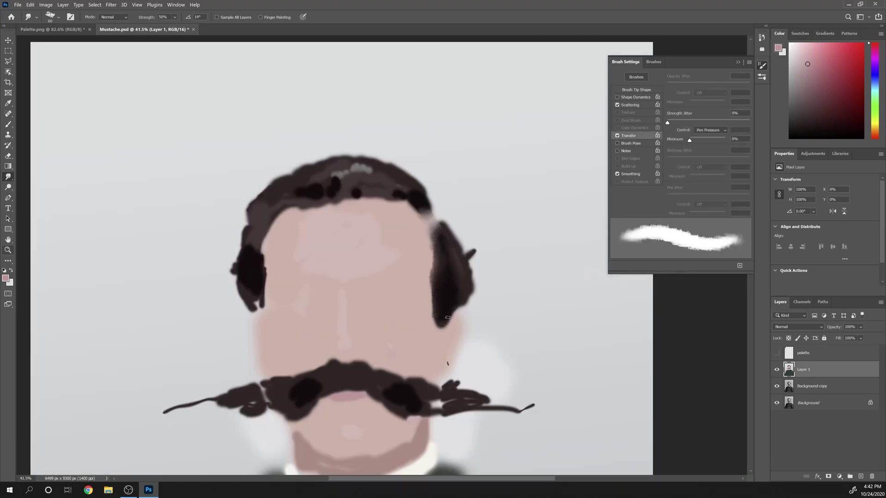
Show the palette layer, return Layer 1 to Color blend mode, and smudge the skin color around the ear and face
left_click(777, 353)
left_click(798, 327)
left_click(790, 468)
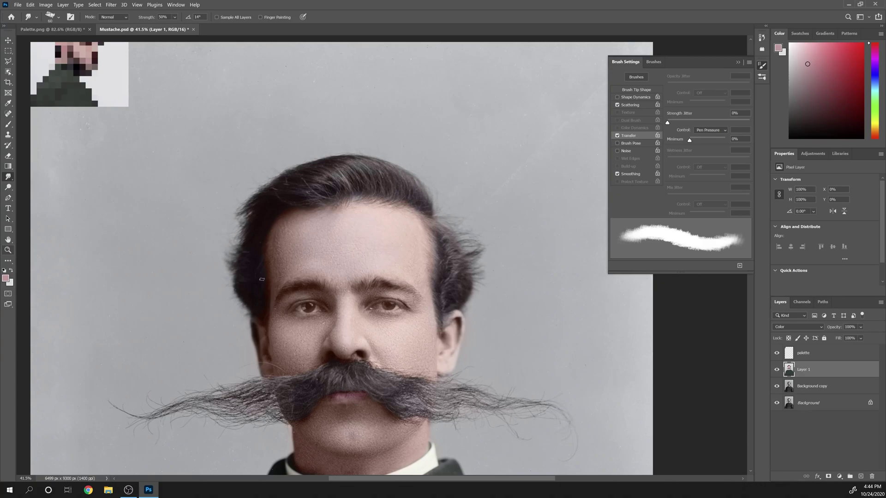
left_click_drag(462, 319, 381, 312)
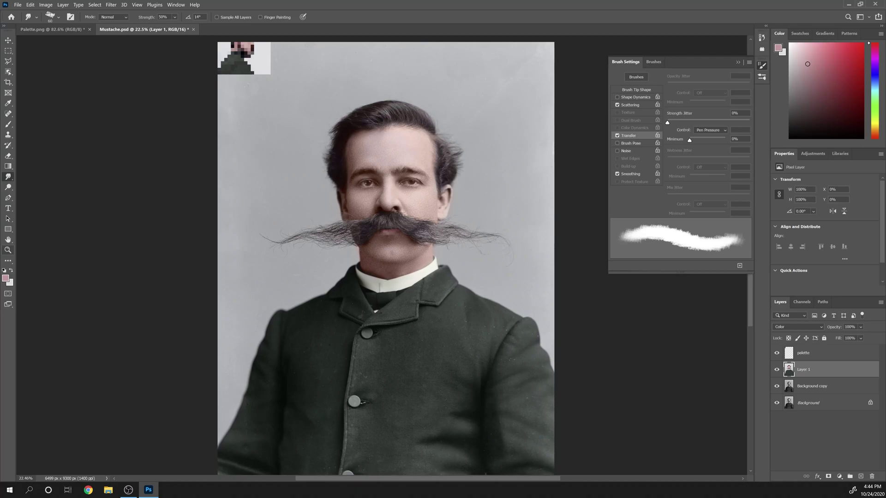
Touch up the ears, cheeks and chin with a textured brush in sampled pink and skin tones, blending with the Smudge tool
key("b")
scroll(443, 295, "up", 3)
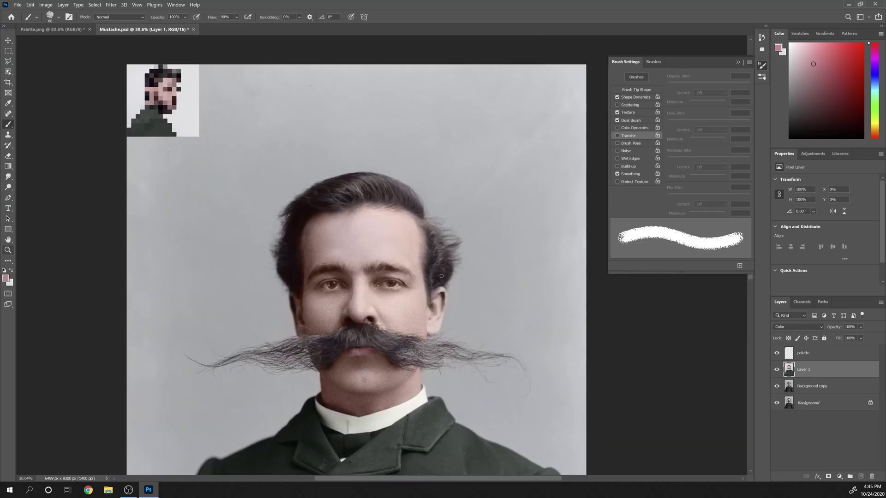
left_click(8, 177)
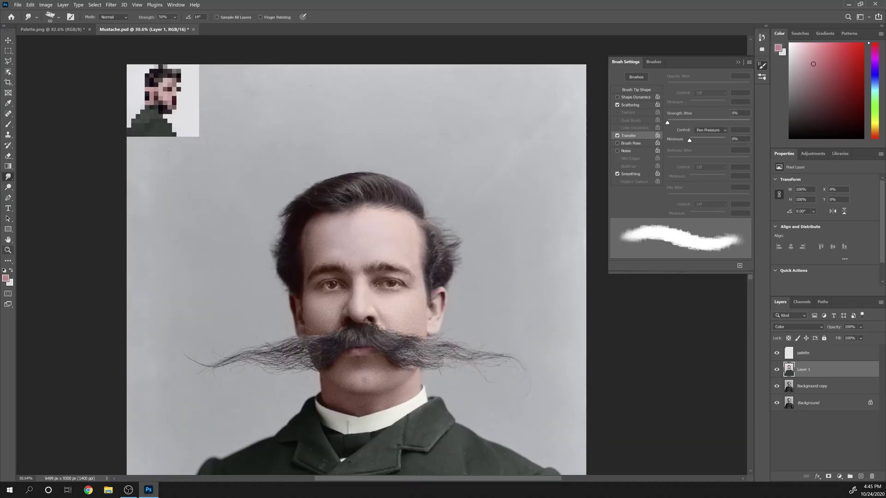
key("b")
left_click(398, 290, "alt")
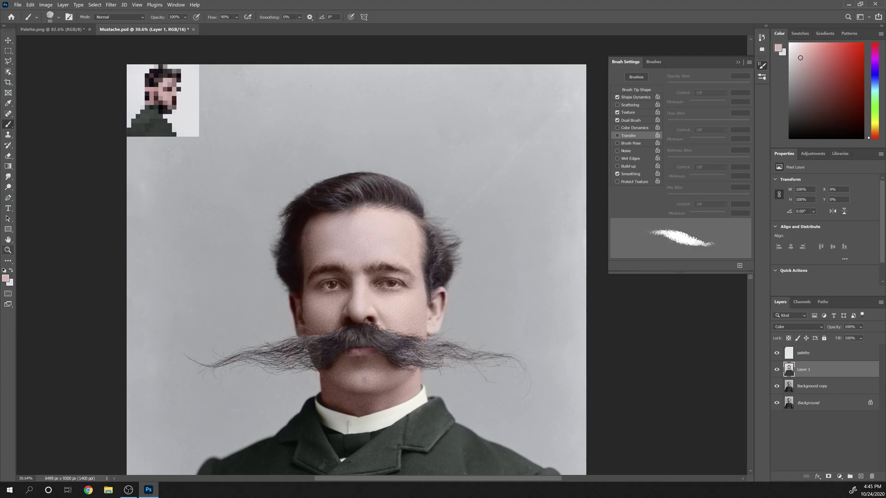
left_click(368, 384, "alt")
Tint both eyebrows with dark tones sampled from the palette's hair and the existing brows
left_click(162, 103, "alt")
left_click(338, 268, "alt")
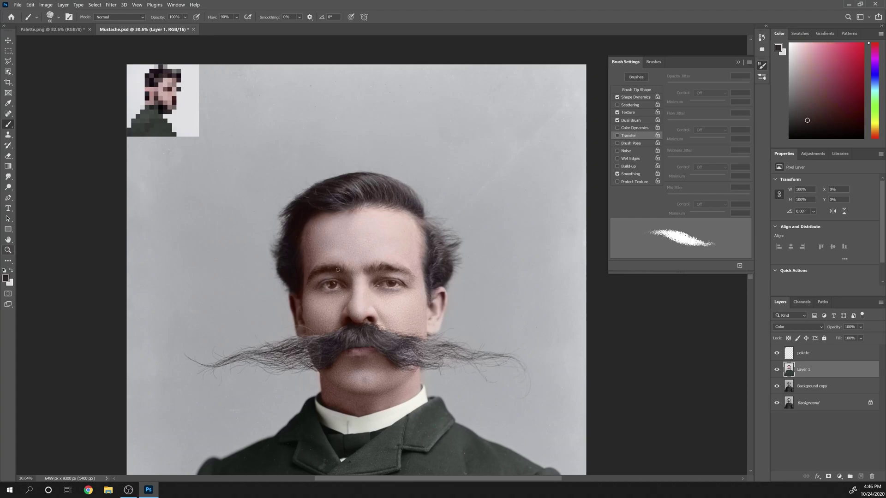
left_click(403, 268, "alt")
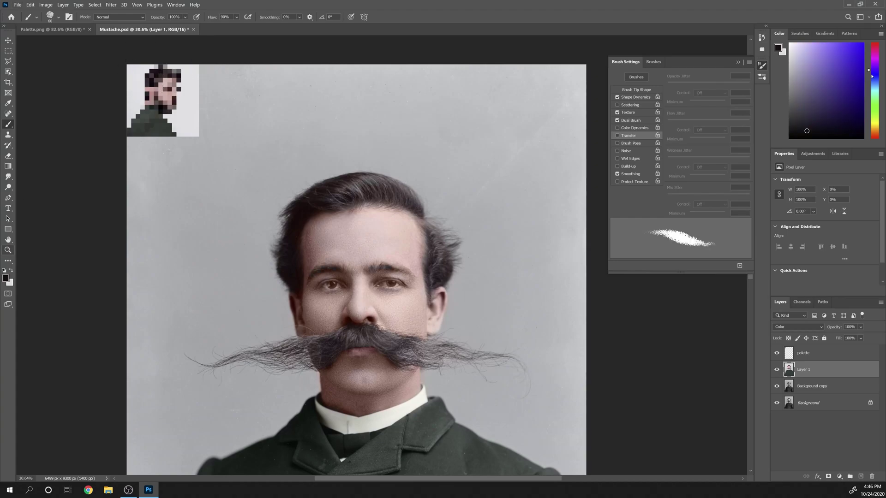
left_click(370, 269, "alt")
Tint the eyes, brushing a pale pinkish white over the whites
scroll(386, 279, "up", 5)
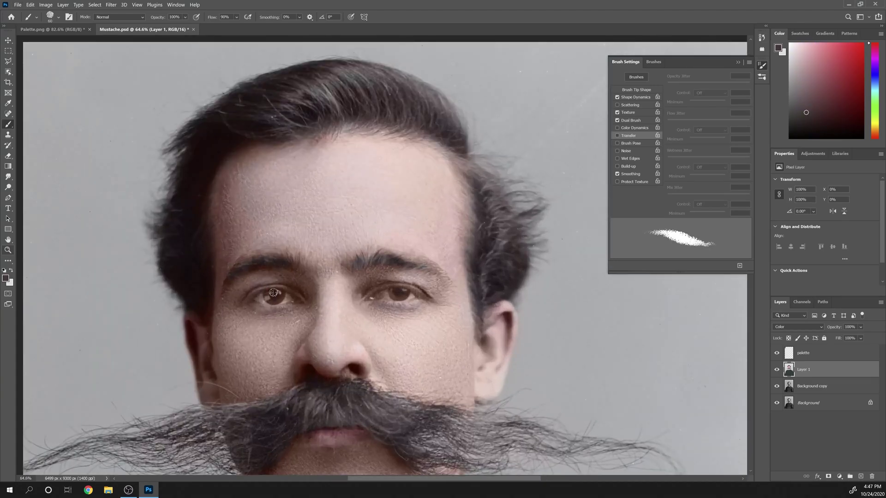
scroll(425, 300, "down", 10)
left_click(405, 266, "alt")
scroll(392, 185, "up", 10)
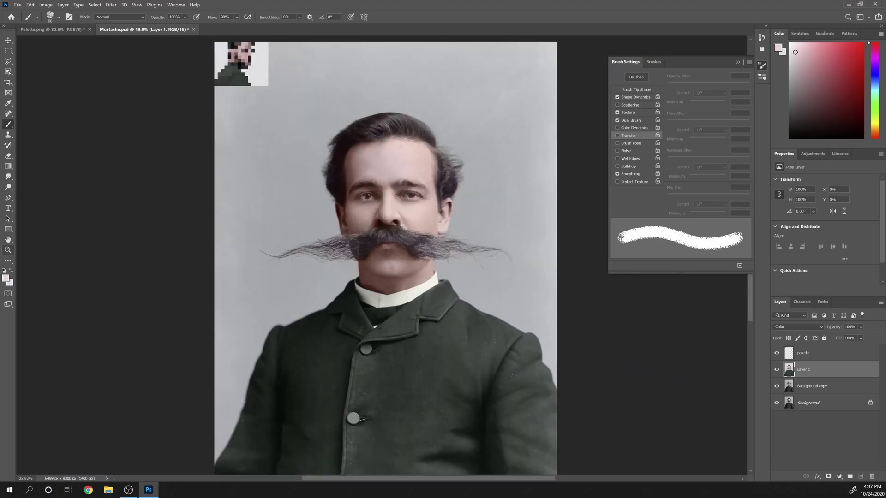
left_click_drag(433, 288, 437, 281)
left_click(795, 55)
Reduce the brush size to 15 px and dab a saturated pink on the inner corner of the eye
right_click(443, 281)
left_click_drag(489, 221, 461, 221)
left_click(822, 45)
left_click(414, 288)
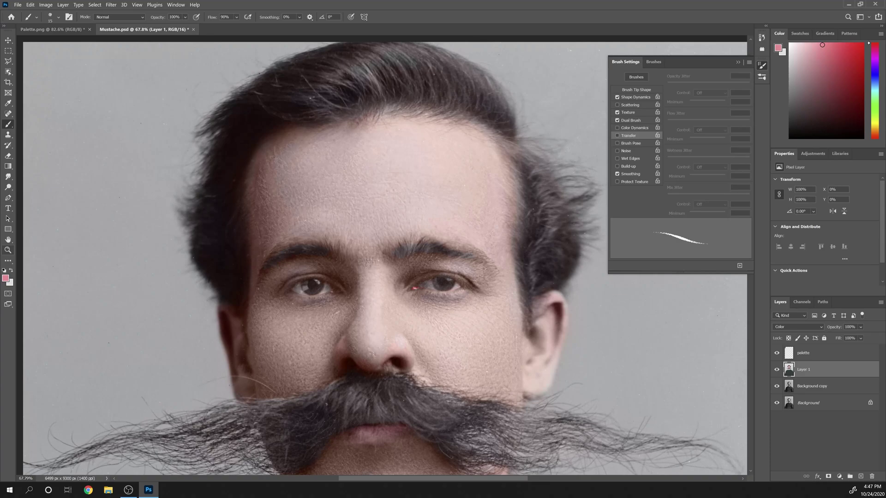
Set Layer 1's blend mode to Normal and smooth the painted tones of the eyes, brows and hair with the Smudge tool
key("r")
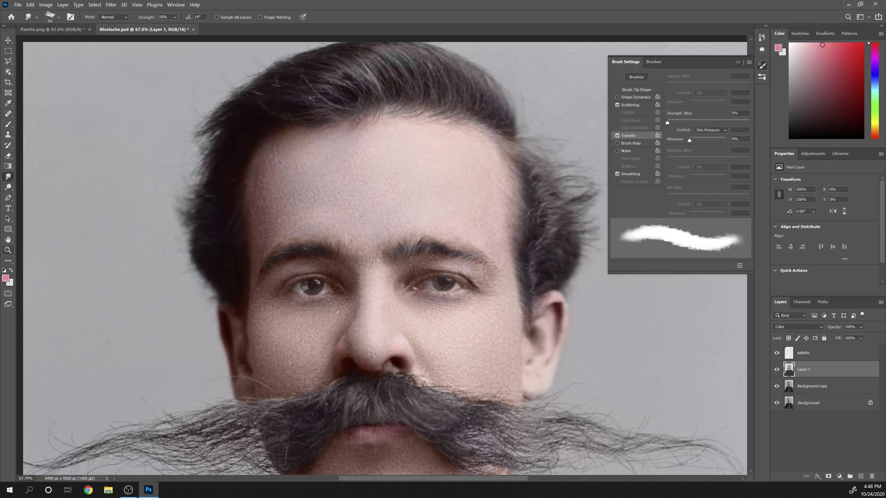
scroll(299, 337, "down", 10)
scroll(410, 230, "up", 8)
left_click(798, 327)
left_click(785, 281)
left_click_drag(345, 268, 399, 278)
left_click_drag(294, 240, 261, 250)
left_click_drag(245, 281, 298, 395)
left_click_drag(300, 268, 335, 258)
left_click_drag(388, 261, 443, 263)
left_click_drag(323, 258, 341, 259)
left_click_drag(296, 187, 289, 210)
left_click_drag(288, 245, 287, 265)
left_click_drag(469, 257, 469, 242)
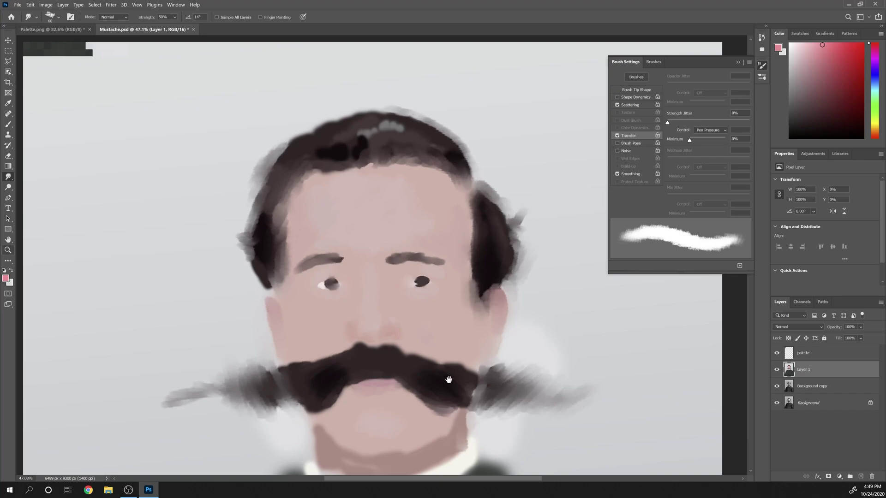
Switch Layer 1's blend mode to Color
left_click_drag(446, 425, 441, 287)
scroll(329, 336, "down", 10)
left_click(797, 327)
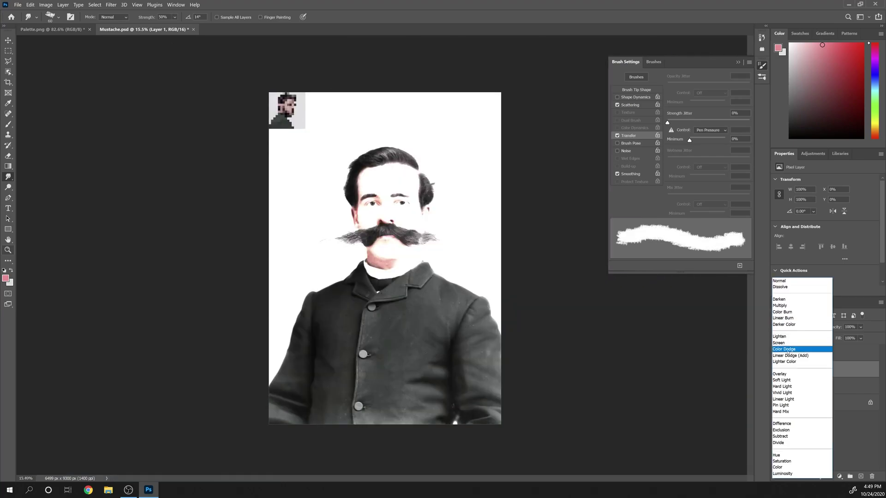
left_click(777, 467)
Tint the cheeks with an enlarged brush, using skin tones sampled from the palette and from the face
key("b")
scroll(269, 213, "up", 4)
left_click(230, 128, "alt")
right_click(487, 296)
left_click_drag(540, 223, 551, 223)
left_click(737, 61)
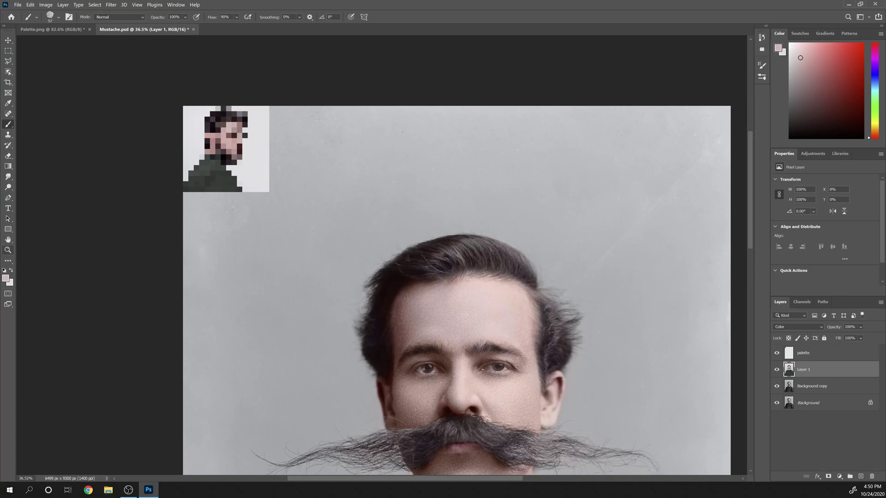
left_click(419, 398, "alt")
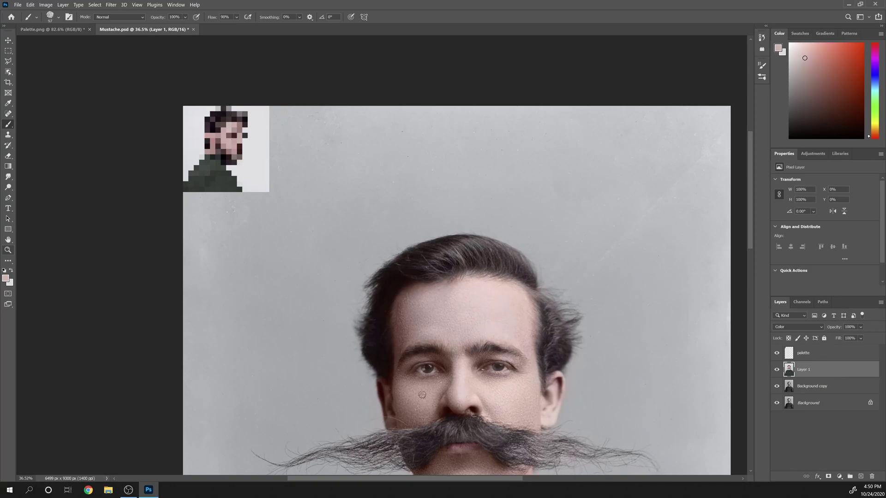
left_click(515, 400, "alt")
mouse_move(523, 406)
left_mouse_down()
mouse_move(479, 272)
mouse_move(483, 351)
left_mouse_up()
Tint the moustache and hair with dark tones sampled from the palette's hair
left_click(186, 84, "alt")
left_click(190, 94, "alt")
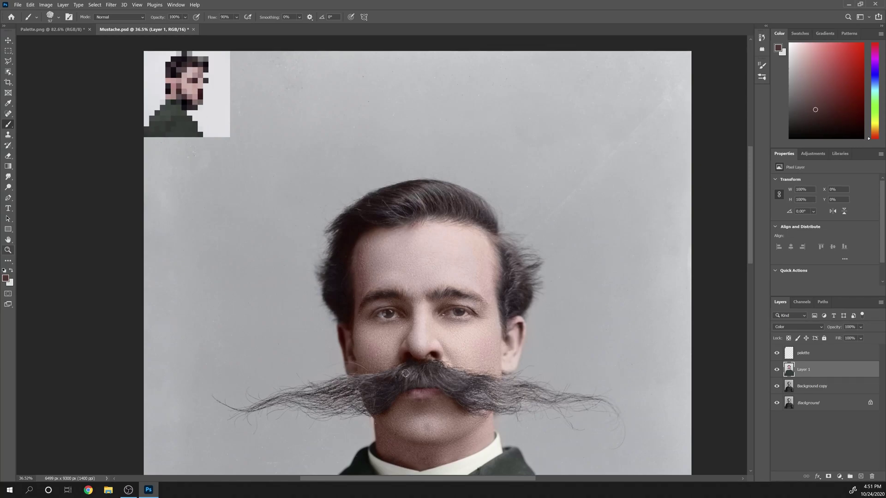
left_click(189, 63, "alt")
Brush a pale warm cream into the hair highlights and blend it with the Smudge tool
left_click(799, 83)
left_click(874, 129)
left_click(802, 48)
left_click(9, 177)
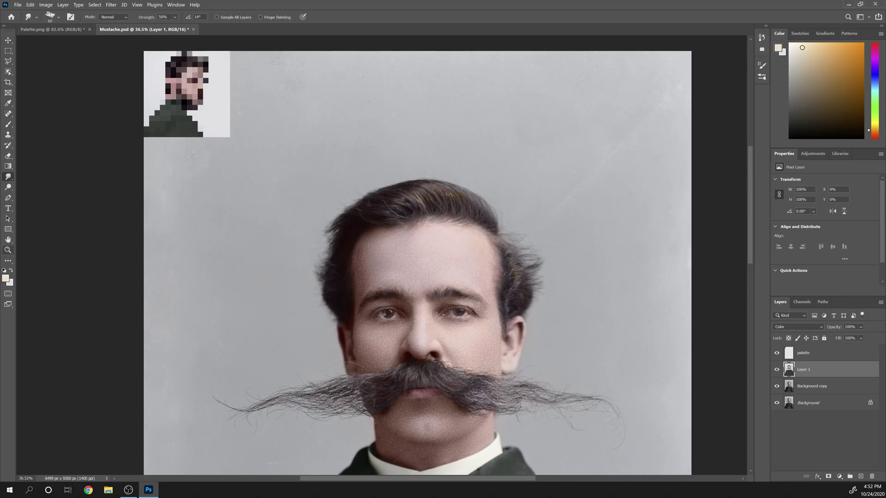
left_click(337, 262, "alt")
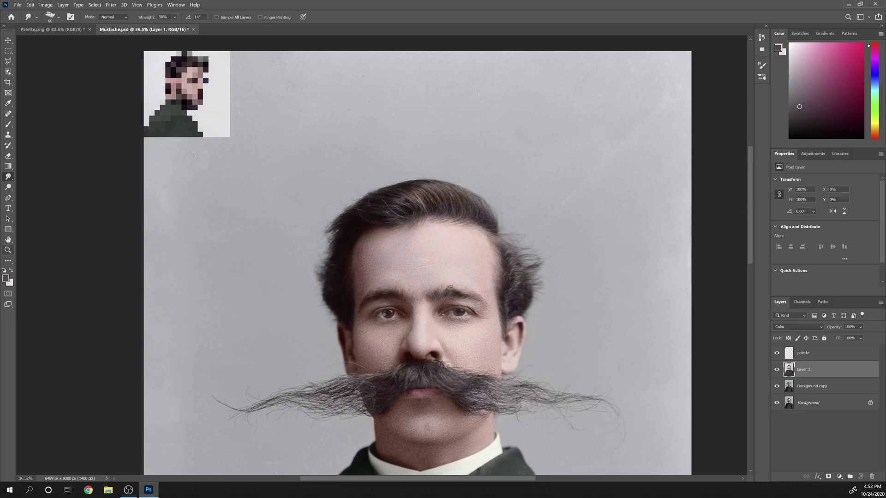
Tint both irises dark brown with a small brush
key("ctrl+0")
key("b")
scroll(415, 299, "up", 6)
left_click(405, 318, "alt")
right_click(405, 310)
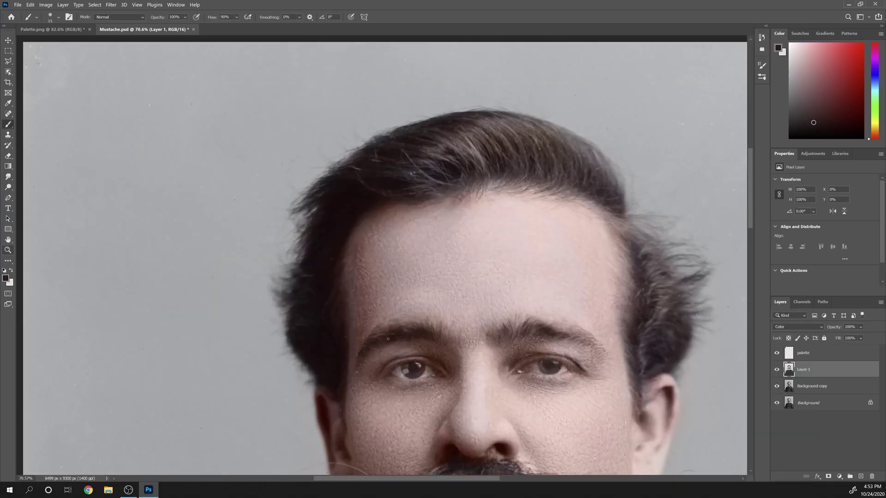
left_click(853, 84)
left_click_drag(873, 128, 873, 134)
left_click(835, 109)
left_click_drag(410, 369, 421, 372)
left_click_drag(545, 366, 556, 368)
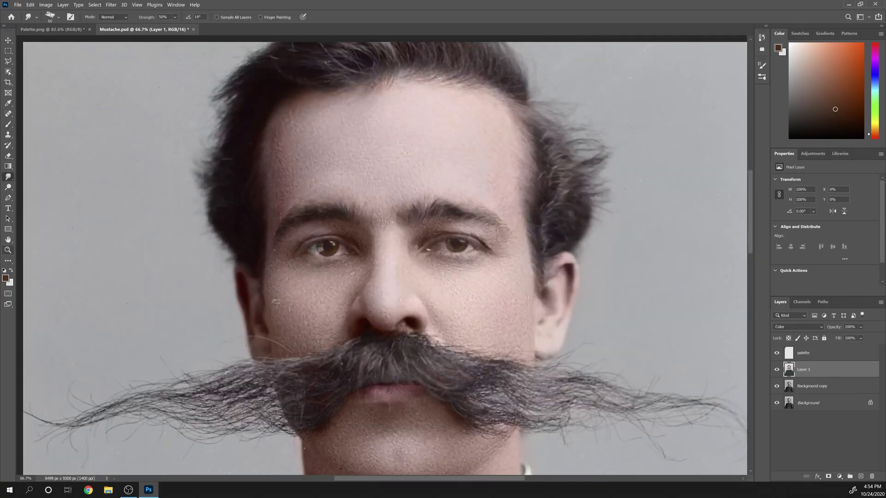
Brush a sampled skin tone into the moustache where it overlaps the cheek and blend it with the Smudge tool on Layer 1
left_click(9, 126)
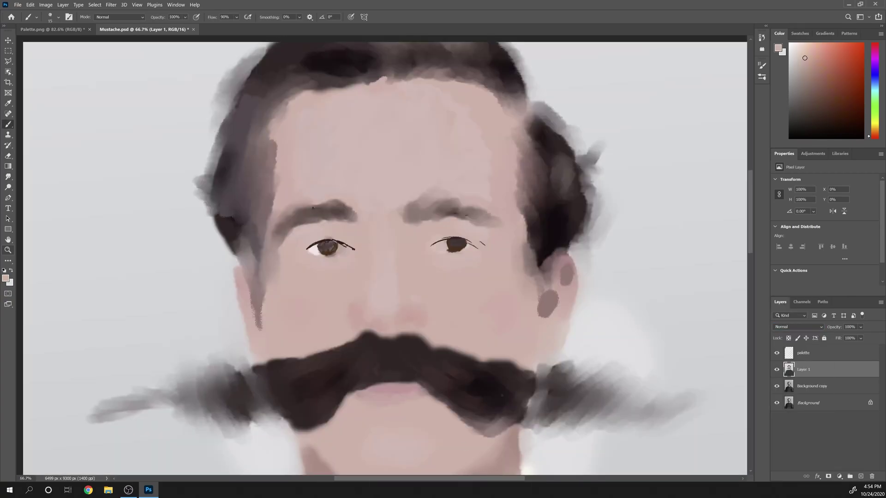
mouse_move(519, 383)
left_mouse_down()
mouse_move(489, 405)
mouse_move(481, 396)
left_mouse_up()
left_click_drag(514, 362, 489, 403)
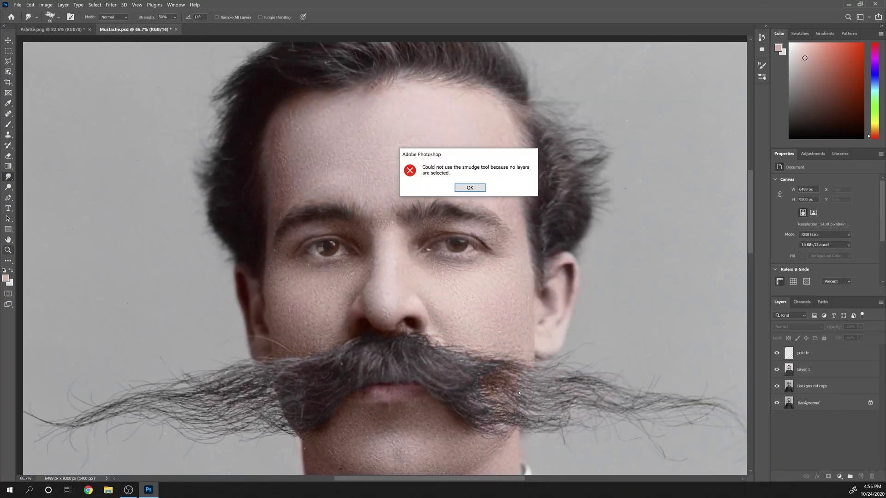
key("Return")
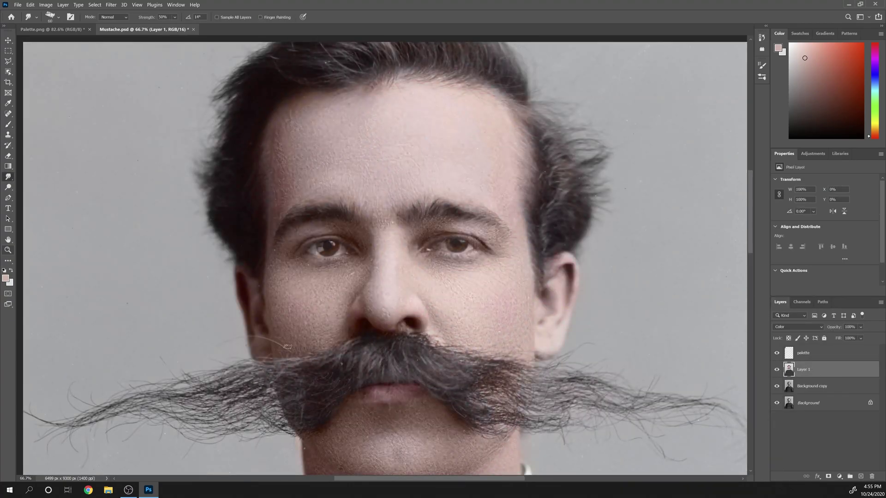
Tint the three coat buttons with a golden yellow
scroll(316, 353, "down", 18)
left_click(843, 67)
left_click(829, 52)
left_click_drag(829, 53, 818, 53)
key("b")
scroll(376, 294, "up", 18)
left_click_drag(365, 295, 372, 287)
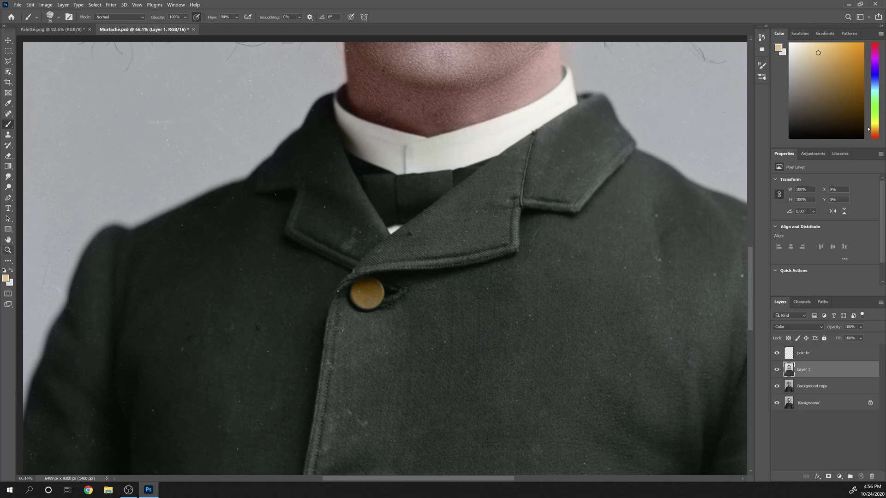
scroll(380, 299, "down", 12)
scroll(351, 366, "up", 12)
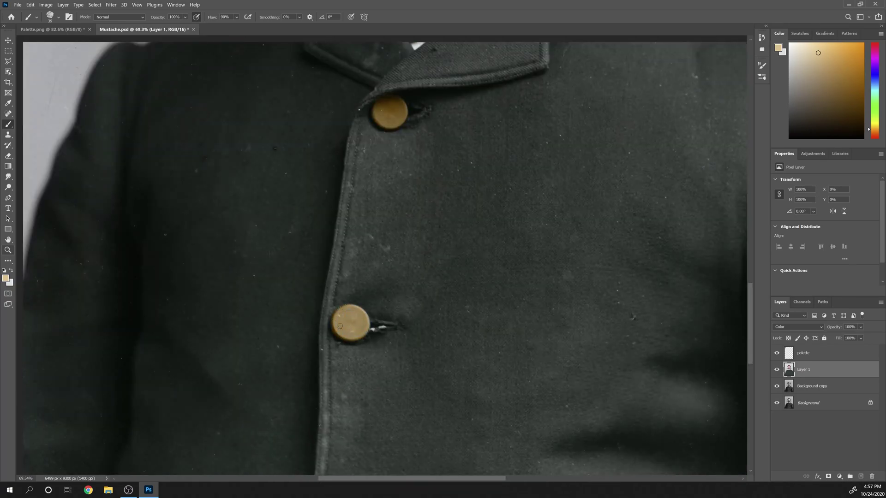
scroll(356, 312, "down", 10)
scroll(343, 367, "up", 12)
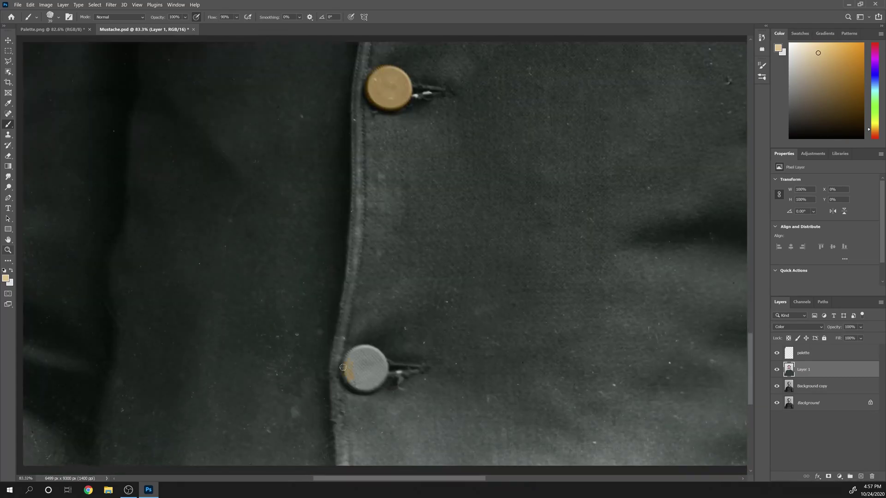
mouse_move(343, 367)
left_mouse_down()
mouse_move(348, 384)
mouse_move(355, 348)
mouse_move(383, 376)
mouse_move(373, 376)
mouse_move(368, 355)
mouse_move(377, 365)
mouse_move(345, 360)
mouse_move(376, 387)
mouse_move(343, 374)
left_mouse_up()
Clean up the golden edges of the three coat buttons with a small 14 px Smudge brush
scroll(365, 368, "down", 12)
left_click(8, 176)
scroll(383, 309, "up", 14)
right_click(370, 198)
left_click_drag(476, 225, 471, 225)
left_click(413, 303)
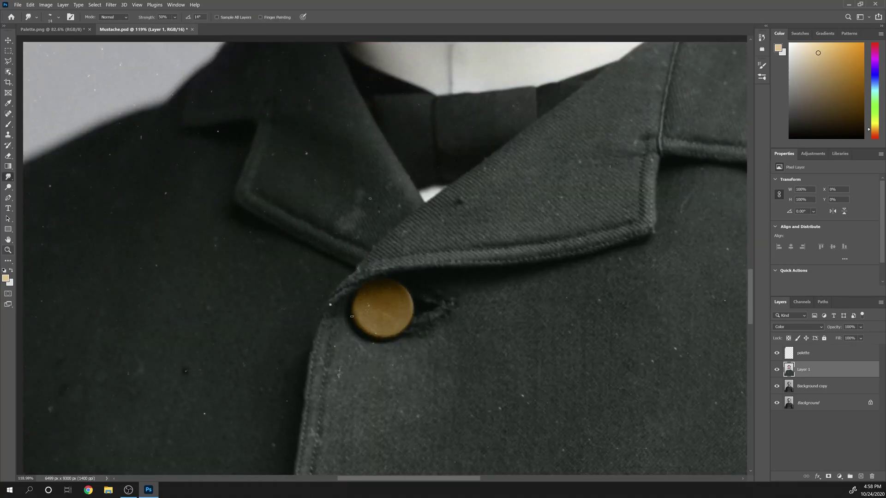
scroll(351, 315, "down", 2)
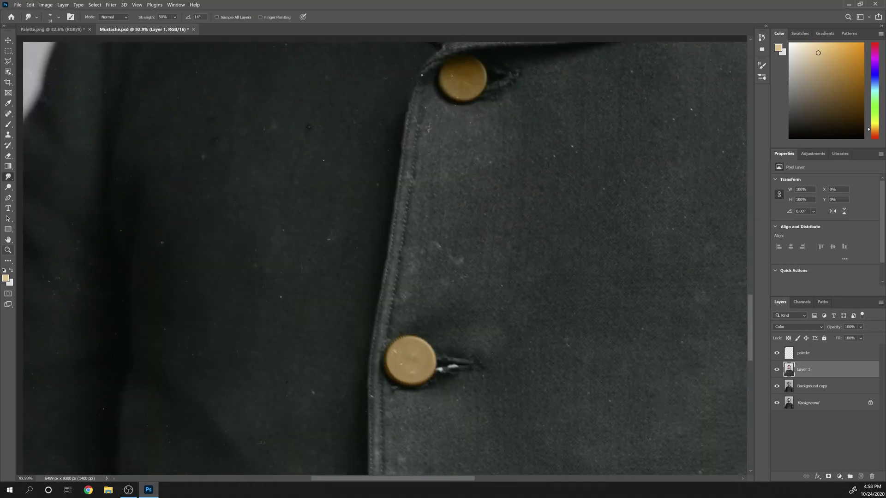
scroll(382, 365, "down", 10)
scroll(354, 386, "up", 10)
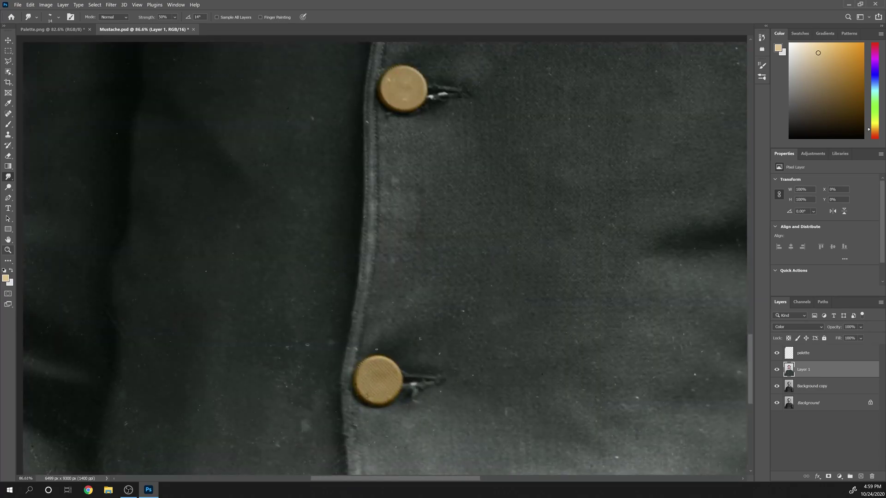
Enlarge the brush to 174 px and tint the coat with several dark greens sampled from the palette's clothing
scroll(377, 349, "down", 12)
left_click(8, 124)
scroll(385, 203, "up", 2)
right_click(419, 201)
left_click_drag(469, 222, 494, 222)
left_click(392, 171)
scroll(350, 153, "up", 2)
left_click(274, 113, "alt")
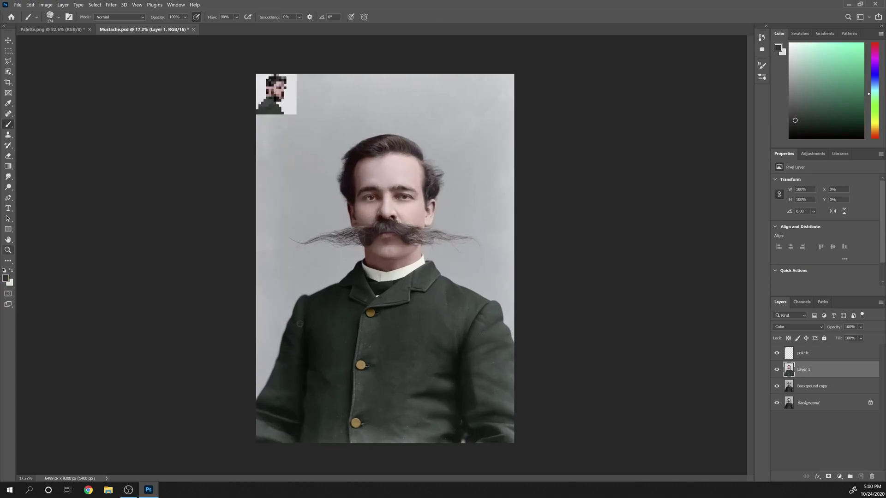
left_click(273, 100, "alt")
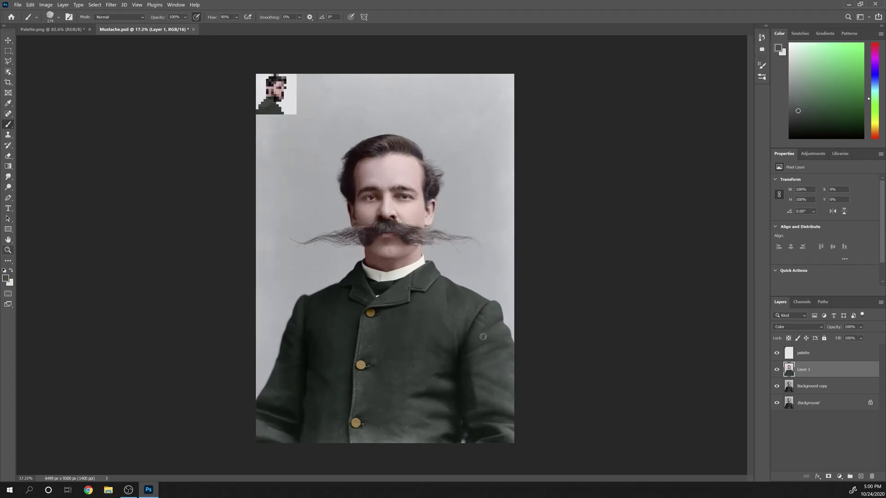
left_click(279, 109, "alt")
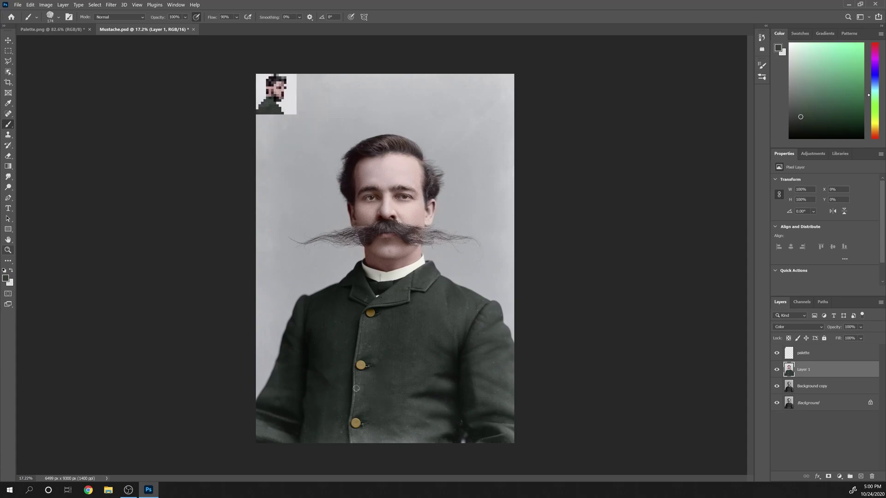
Set Layer 1 to Normal blending, paint dark green strokes on the coat and blend them with a larger Smudge brush
left_click(797, 327)
left_click(784, 281)
left_click_drag(348, 340, 352, 385)
left_click_drag(347, 304, 353, 314)
left_click_drag(451, 324, 459, 337)
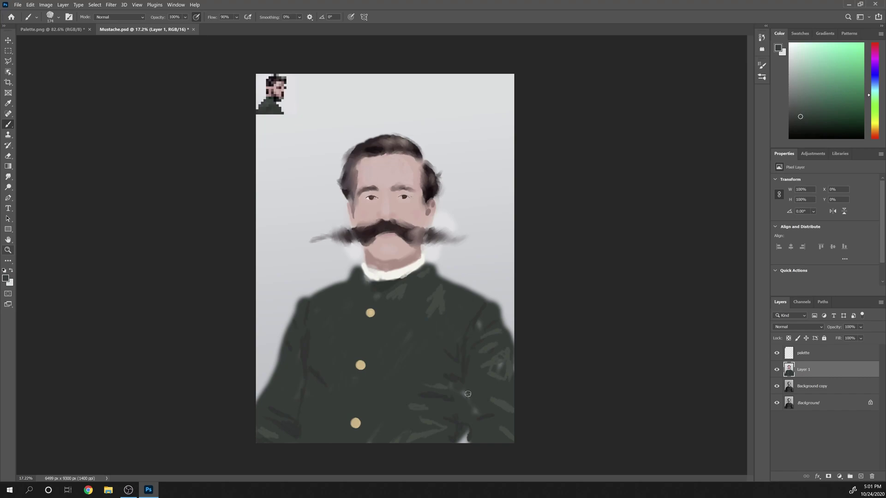
key("r")
right_click(374, 360)
left_click_drag(423, 220, 433, 221)
left_click_drag(318, 376, 310, 394)
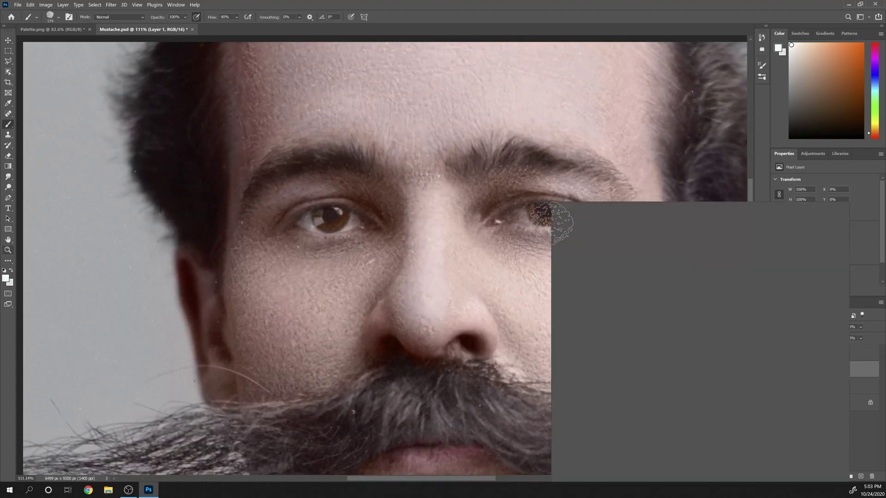
Brush white over the whites of the eyes with a small brush and blend it with the Smudge tool
left_click(785, 305)
left_click(518, 218)
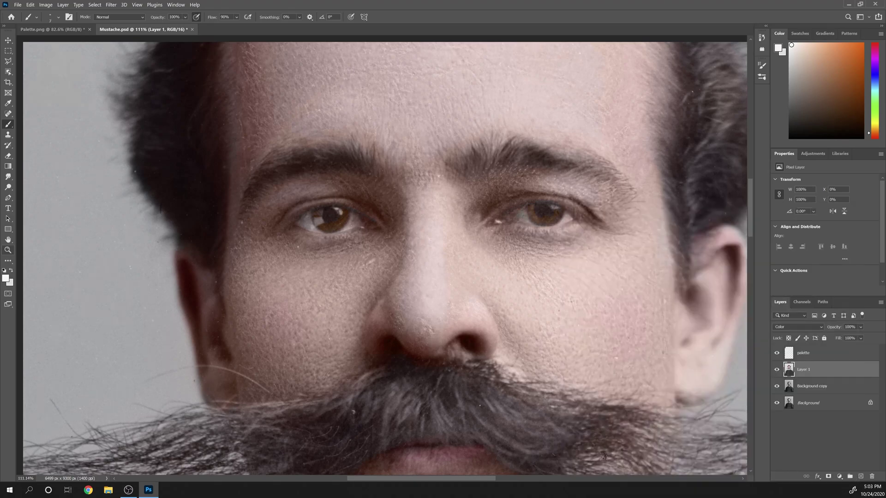
left_click(8, 177)
right_click(458, 210)
key("Escape")
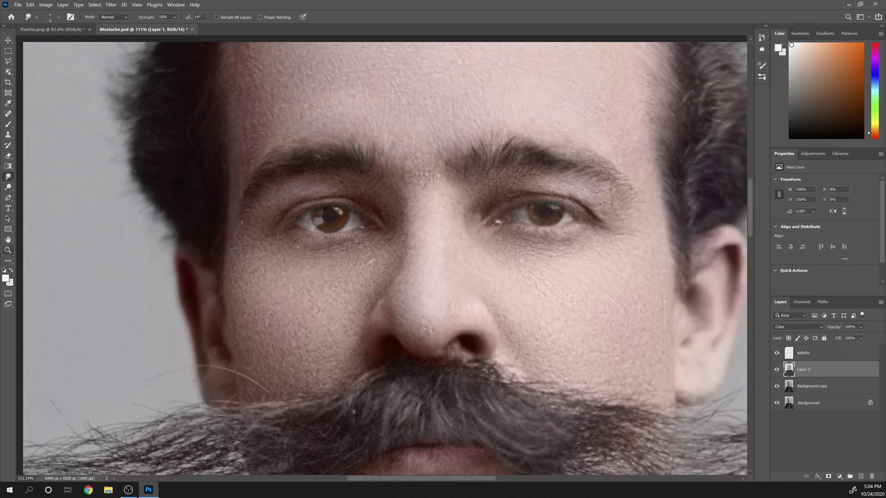
Dab red tones onto the inner corners of both eyes
left_click(875, 137)
left_click(829, 59)
left_click(8, 124)
left_click_drag(496, 221, 500, 222)
left_click(836, 78)
left_click_drag(364, 220, 371, 225)
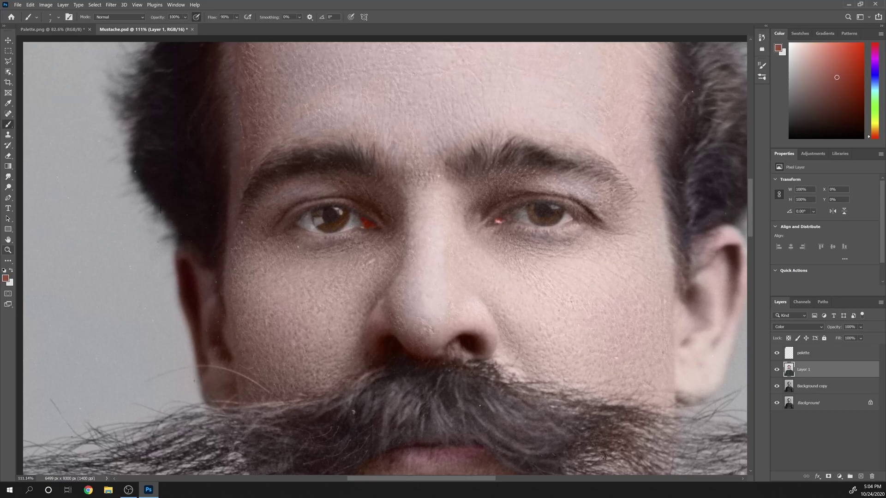
Tint the eye whites with a pale yellow and soften the red along the lids with the Smudge tool
left_click(874, 125)
left_click(807, 52)
left_click(8, 176)
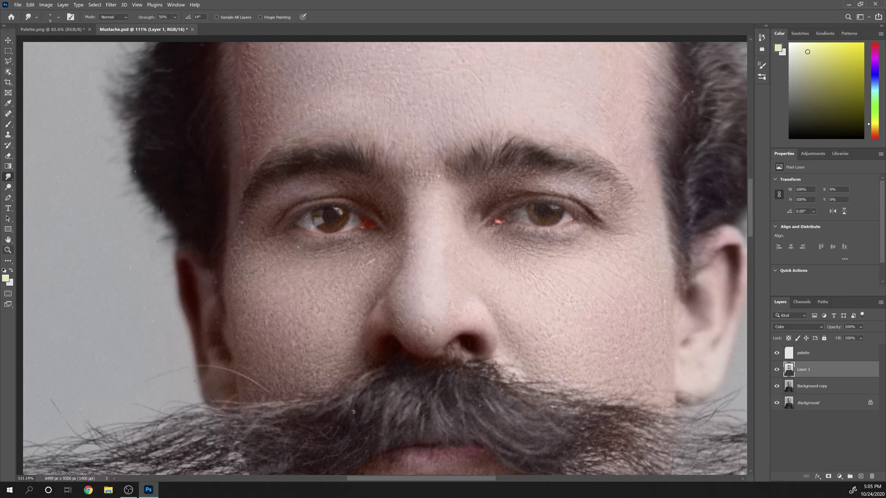
left_click_drag(323, 222, 240, 222)
left_click_drag(295, 185, 408, 303)
Tone down the red inner eye corners with a skin tone sampled from the palette and blend it with the Smudge tool
key("b")
left_click(221, 96, "alt")
left_click_drag(458, 316, 540, 316)
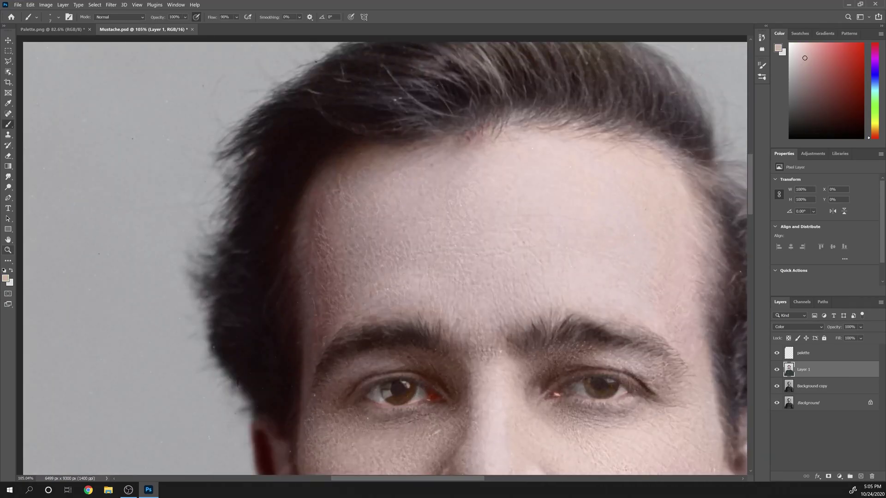
left_click_drag(434, 396, 466, 396)
left_click(8, 177)
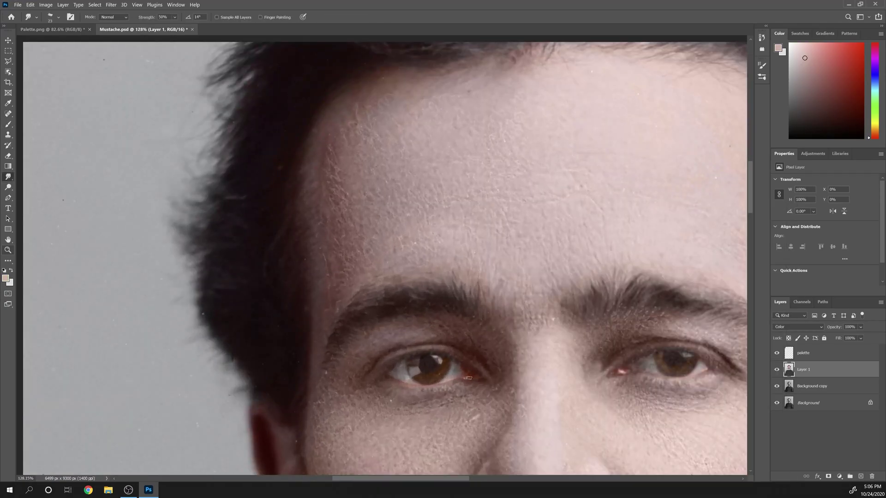
left_click_drag(208, 415, 101, 415)
Brush pink and dark tones sampled from the palette into the hair and blend them with the Smudge tool
left_click_drag(371, 143, 427, 153)
left_click_drag(378, 190, 404, 286)
key("b")
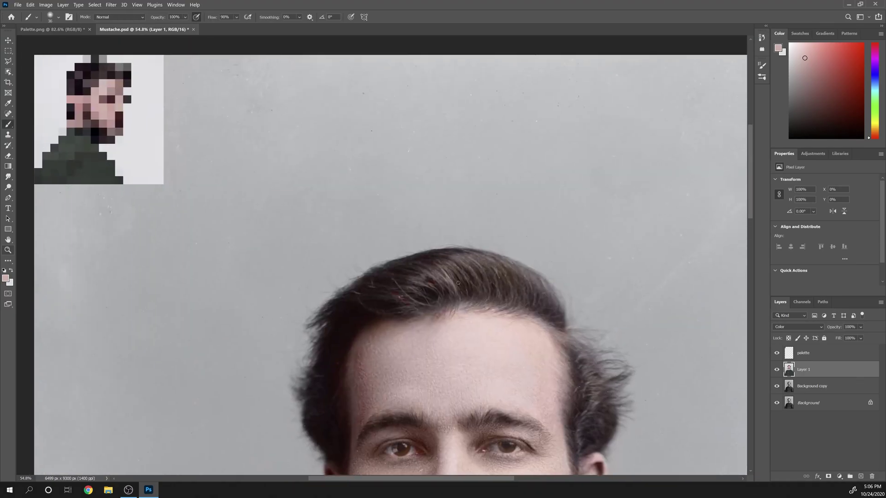
left_click(87, 79, "alt")
key("r")
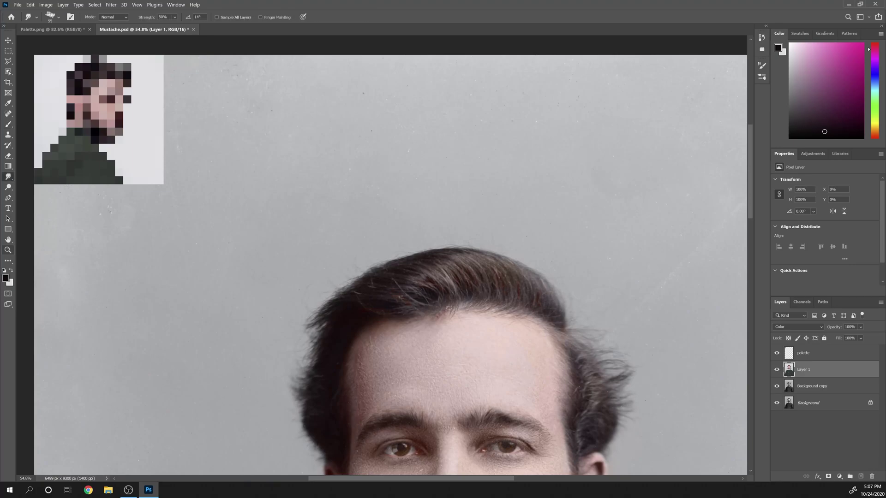
Set Layer 1 to Normal blending and paint the side and top of the hair with tones sampled from the existing hair
left_click(797, 327)
key("b")
left_click(342, 358, "alt")
mouse_move(356, 347)
left_mouse_down()
mouse_move(340, 384)
mouse_move(347, 429)
left_mouse_up()
left_click(339, 369, "alt")
left_click_drag(460, 261, 471, 277)
mouse_move(505, 268)
left_mouse_down()
mouse_move(517, 285)
mouse_move(504, 284)
left_mouse_up()
left_click_drag(444, 268, 457, 283)
Smudge the new strokes throughout the hair and switch Layer 1's blend mode to Color
key("r")
left_click_drag(361, 349, 356, 392)
left_click_drag(461, 262, 471, 278)
left_click_drag(503, 266, 511, 282)
left_click_drag(566, 349, 589, 403)
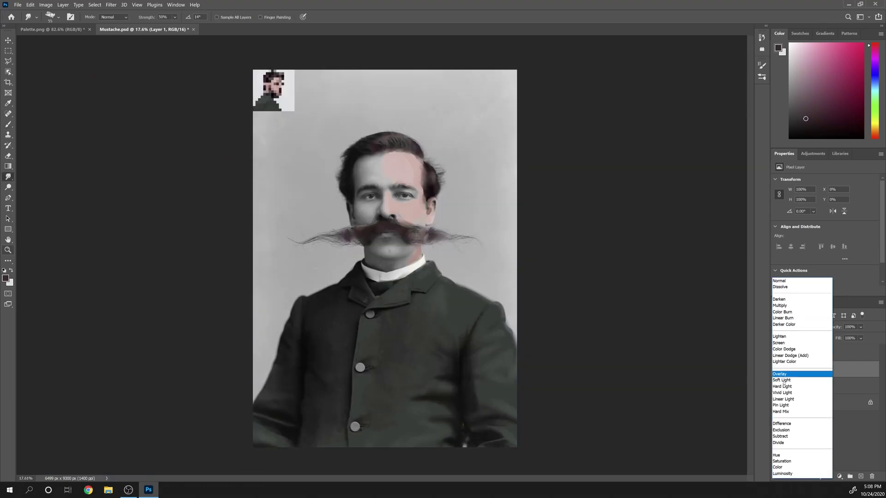
left_click(796, 471)
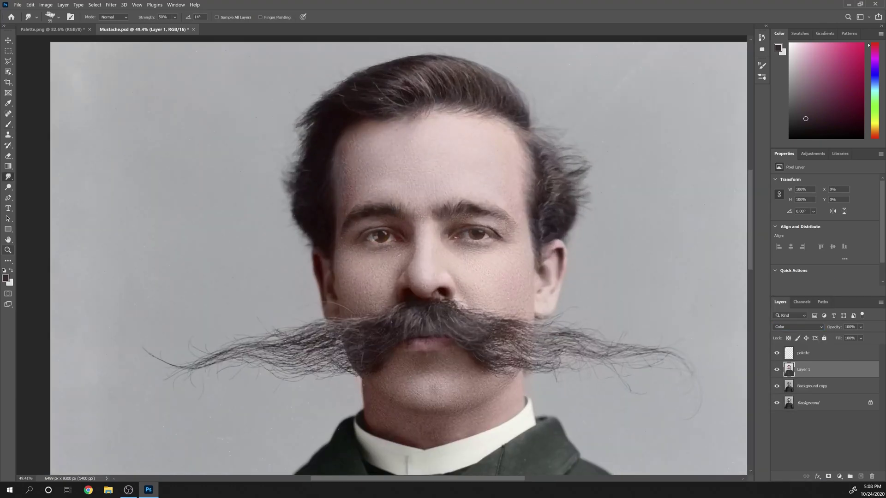
Touch up the portrait with a pink skin tone sampled from the palette and blend it with the Smudge tool
left_click_drag(401, 160, 402, 273)
scroll(299, 157, "down", 11)
scroll(318, 132, "up", 8)
key("b")
left_click(120, 104, "alt")
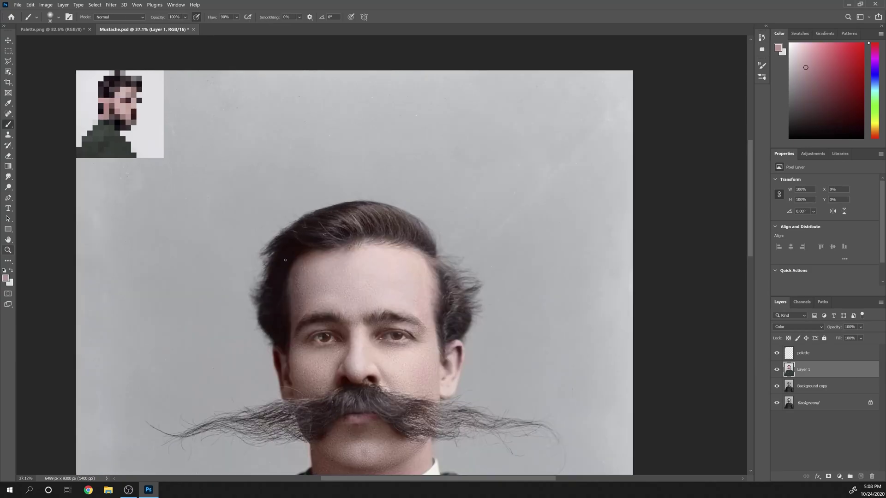
scroll(458, 352, "down", 2)
key("r")
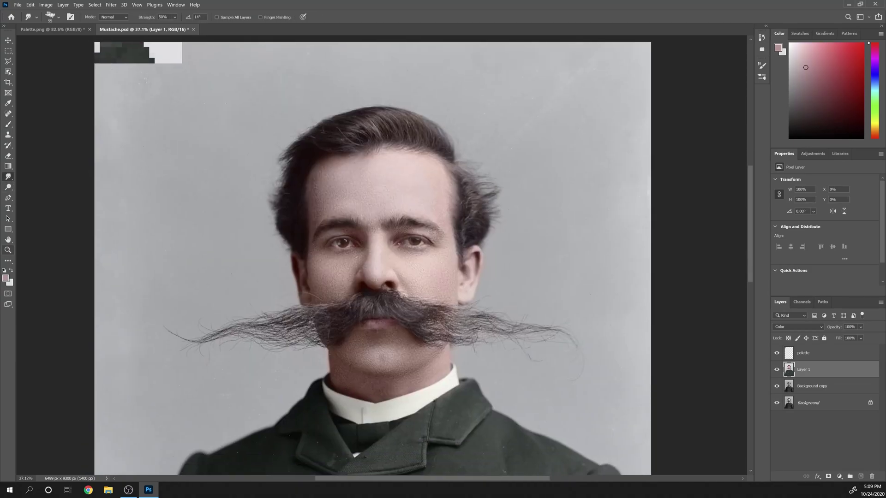
Sample a light skin tone, brush it into the face with a larger brush and blend it with the Smudge tool
scroll(530, 219, "down", 4)
scroll(250, 63, "up", 3)
key("b")
left_click(267, 68, "alt")
key("bracketright")
key("bracketright")
key("bracketright")
key("bracketright")
key("r")
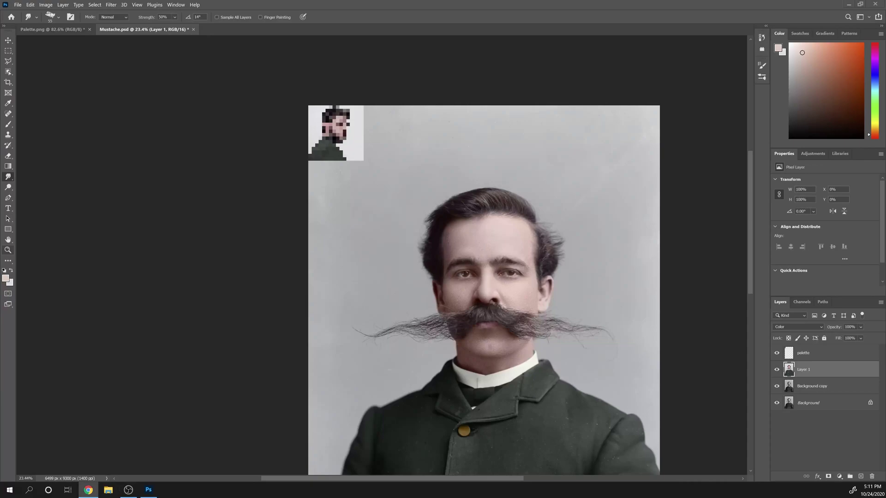
Add a new layer above Layer 1 and paint the forehead solid yellow on it with a resized brush
left_click(860, 476)
left_click(874, 123)
left_click(818, 63)
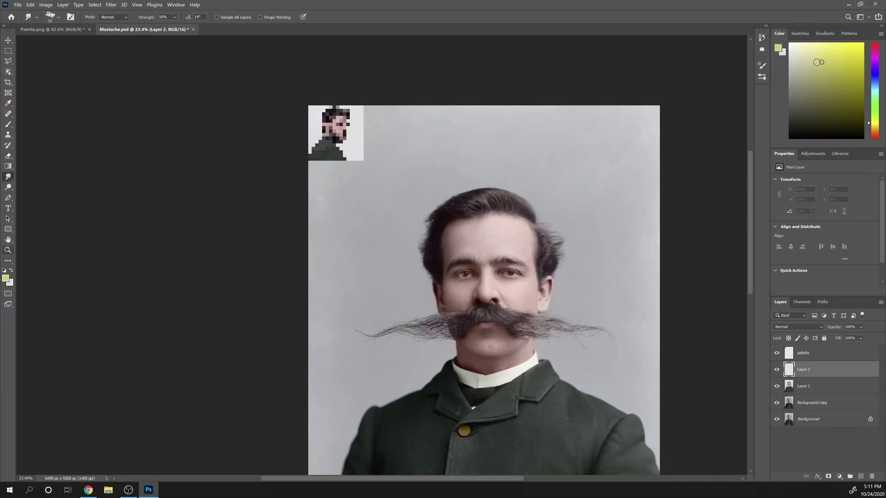
key("b")
left_click(835, 47)
mouse_move(505, 240)
left_mouse_down()
mouse_move(484, 263)
mouse_move(450, 224)
mouse_move(465, 238)
left_mouse_up()
right_click(489, 245)
left_click_drag(517, 220, 528, 220)
left_click_drag(484, 251, 530, 240)
mouse_move(447, 258)
left_mouse_down()
mouse_move(480, 231)
mouse_move(447, 240)
mouse_move(462, 261)
mouse_move(489, 263)
mouse_move(486, 225)
left_mouse_up()
Paint the middle of the face, from the brows down to the moustache and across the ears, in red
left_click(874, 137)
left_click(847, 52)
mouse_move(529, 288)
left_mouse_down()
mouse_move(531, 273)
mouse_move(542, 295)
mouse_move(500, 289)
mouse_move(512, 272)
mouse_move(517, 300)
mouse_move(451, 266)
mouse_move(489, 262)
mouse_move(544, 309)
left_mouse_up()
mouse_move(437, 284)
left_mouse_down()
mouse_move(443, 309)
mouse_move(525, 263)
left_mouse_up()
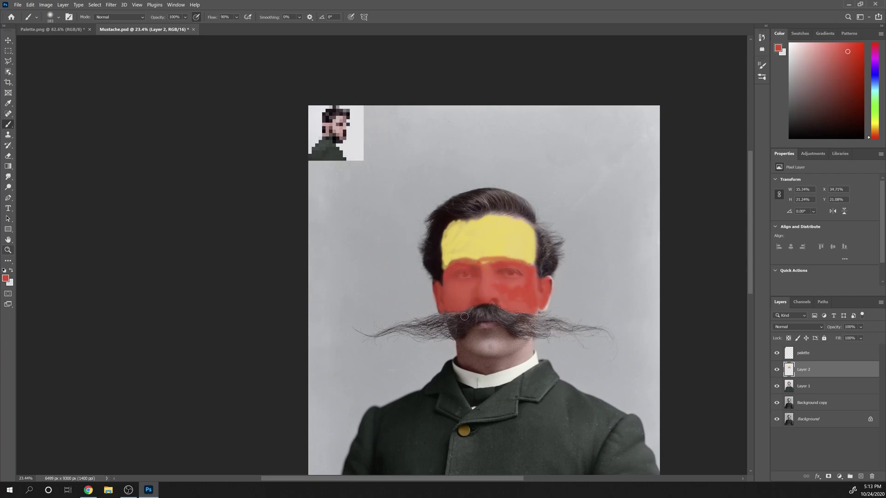
Paint the lower face, moustache center and neck in blue
left_click(875, 87)
left_click(839, 53)
left_click(838, 58)
left_click(875, 83)
mouse_move(490, 331)
left_mouse_down()
mouse_move(463, 343)
mouse_move(510, 318)
mouse_move(499, 353)
mouse_move(461, 351)
mouse_move(521, 355)
mouse_move(459, 323)
mouse_move(516, 321)
left_mouse_up()
Extend the sampled forehead yellow along the brows and the top of the nose
left_click(511, 251, "alt")
left_click_drag(469, 261, 452, 265)
left_click_drag(521, 262, 489, 263)
mouse_move(479, 263)
left_mouse_down()
mouse_move(448, 269)
mouse_move(489, 270)
left_mouse_up()
Smudge the forehead edges and the boundaries between the yellow, red and blue zones with a resized Smudge tool
left_click(8, 177)
right_click(496, 260)
left_click_drag(555, 222, 557, 223)
left_click_drag(481, 264, 447, 272)
left_click_drag(484, 217, 457, 223)
left_click_drag(442, 250, 441, 259)
mouse_move(535, 239)
left_mouse_down()
mouse_move(535, 264)
mouse_move(510, 264)
left_mouse_up()
left_click_drag(475, 264, 485, 274)
left_click_drag(441, 252, 448, 270)
left_click_drag(456, 321, 491, 307)
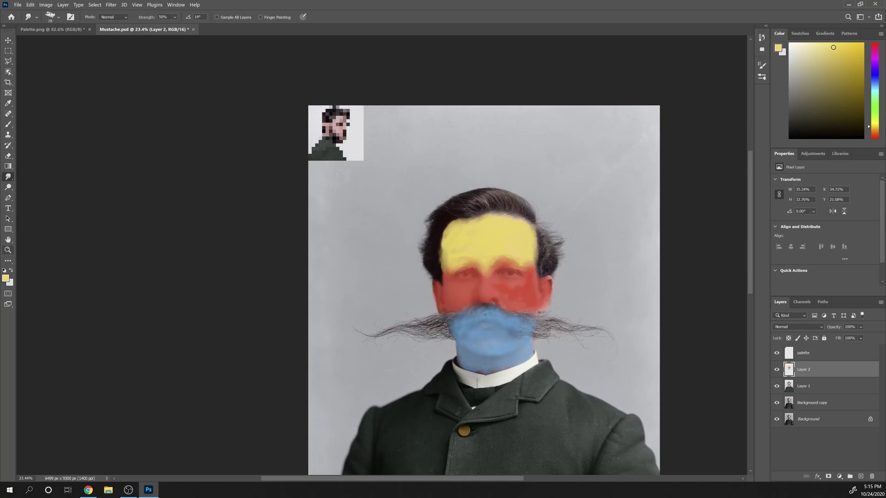
Brush sampled blue up both sides of the cheeks and switch to the Smudge tool to blend it
key("b")
left_click(531, 316, "alt")
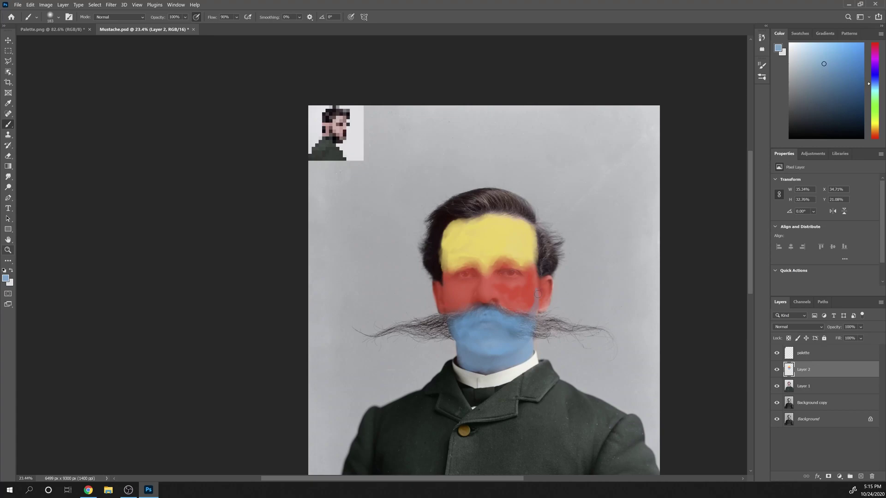
left_click_drag(455, 317, 457, 308)
left_click_drag(536, 283, 524, 313)
left_click_drag(447, 299, 459, 311)
left_click(9, 177)
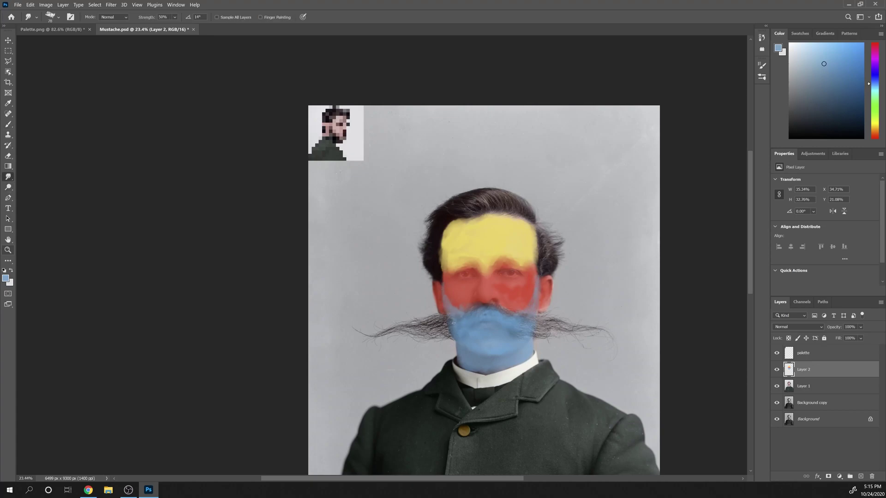
Paint the lips with sampled red and the areas under both eyes with sampled blue
key("b")
left_click(469, 301, "alt")
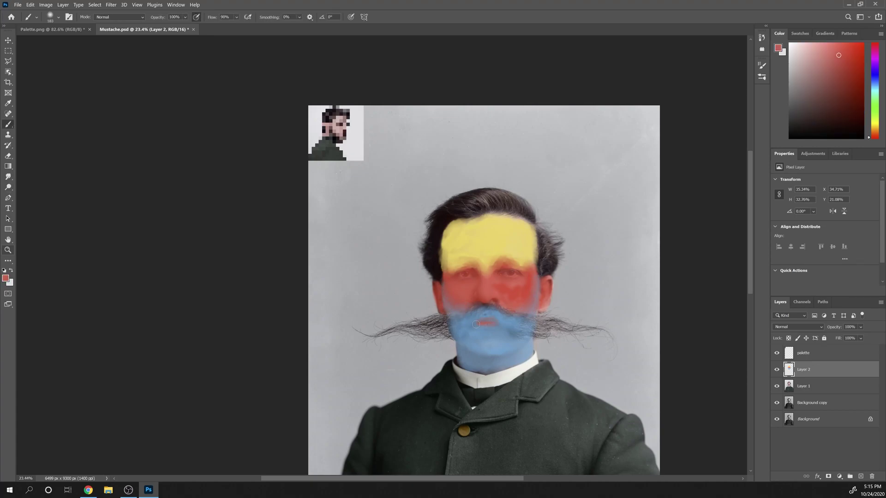
left_click(472, 334, "alt")
left_click_drag(500, 277, 516, 275)
left_click_drag(456, 278, 473, 277)
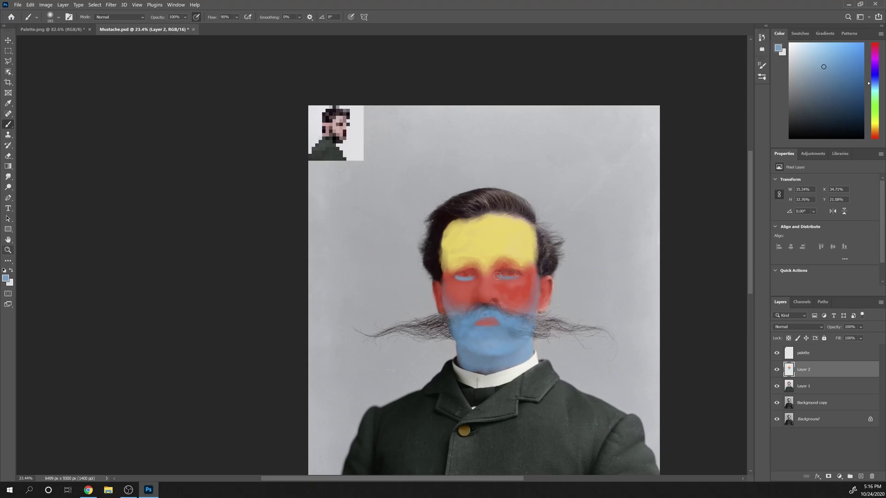
Dab yellow sampled from the forehead onto the chin, around the mouth and along both sides of the neck
left_click(484, 290, "alt")
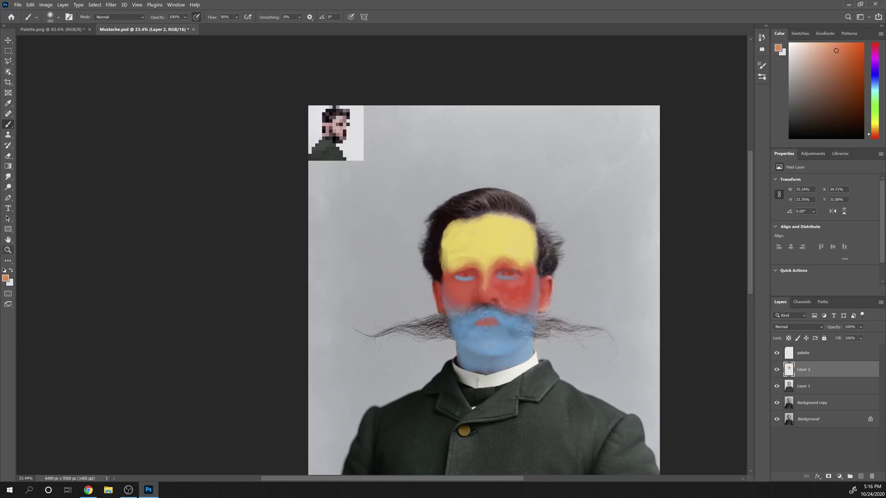
left_click(473, 245, "alt")
left_click_drag(464, 341, 468, 347)
left_click_drag(508, 341, 511, 344)
left_click_drag(470, 325, 472, 331)
left_click_drag(517, 356, 506, 365)
mouse_move(461, 353)
left_mouse_down()
mouse_move(472, 367)
mouse_move(465, 364)
left_mouse_up()
Add sampled red and yellow along the jaw and neck, and smudge the yellow spots on the chin
left_click(486, 322, "alt")
mouse_move(531, 345)
left_mouse_down()
mouse_move(506, 366)
mouse_move(517, 357)
left_mouse_up()
left_click(523, 254, "alt")
mouse_move(529, 346)
left_mouse_down()
mouse_move(519, 360)
mouse_move(489, 370)
left_mouse_up()
left_click_drag(460, 354, 481, 372)
key("r")
left_click_drag(505, 328, 505, 331)
left_click_drag(470, 326, 472, 331)
left_click_drag(466, 343, 469, 347)
Paint yellow patches sampled from the forehead onto both upper cheeks and blend them with the Smudge tool
key("b")
left_click(482, 238, "alt")
left_click_drag(471, 287, 457, 290)
left_click_drag(498, 284, 509, 284)
key("r")
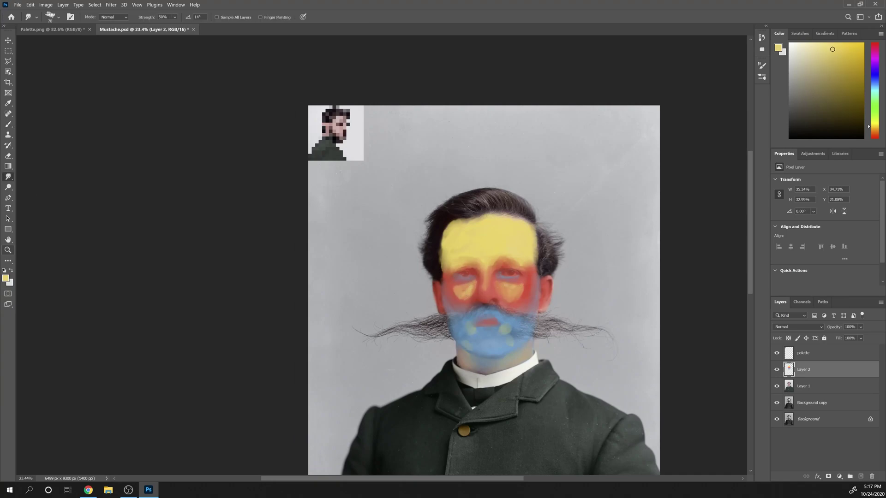
Paint an off-white highlight down the bridge of the nose and blend it with the Smudge tool
left_click(796, 50)
key("b")
mouse_move(483, 275)
left_mouse_down()
mouse_move(483, 284)
mouse_move(485, 266)
mouse_move(479, 287)
mouse_move(488, 288)
left_mouse_up()
key("r")
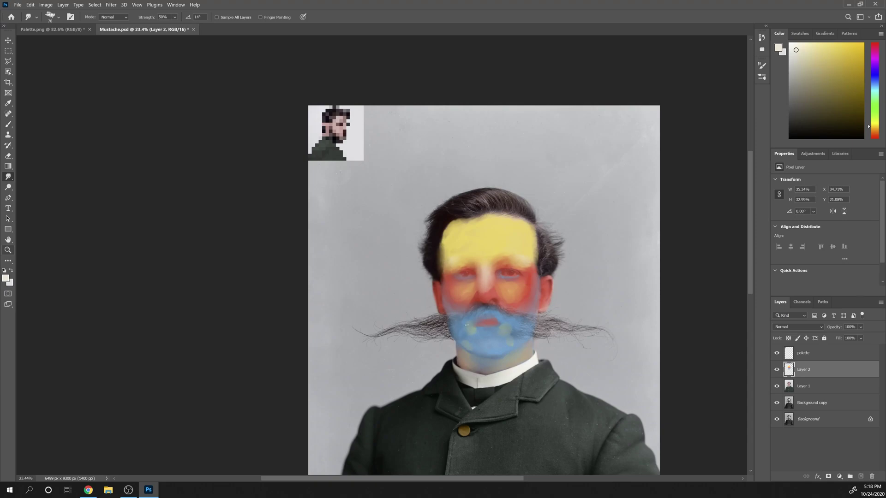
Set Layer 2 to Overlay blending at about 14% opacity and compare the portrait with the layer hidden and shown
left_click(798, 326)
left_click(793, 375)
left_click(860, 327)
left_click_drag(872, 337, 851, 337)
left_click(778, 371)
left_click(860, 327)
left_click(777, 370)
left_click(777, 370)
left_click(860, 327)
left_click(798, 327)
left_click(797, 373)
left_click(860, 326)
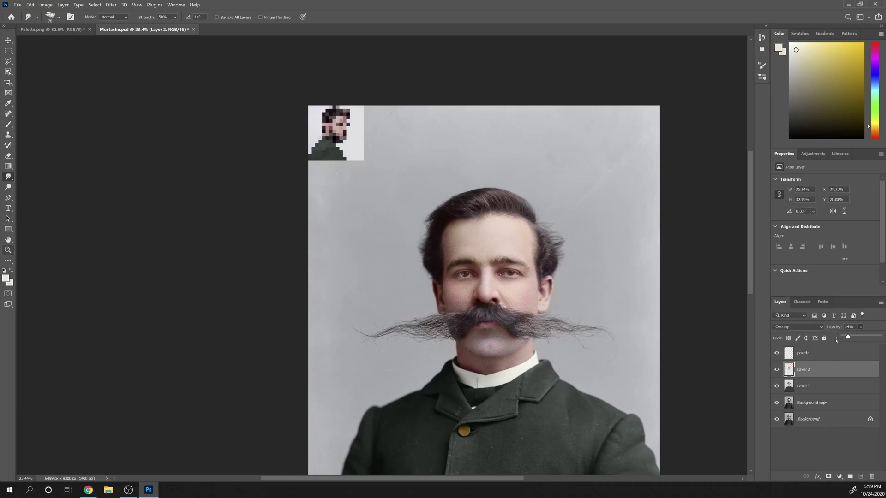
left_click(776, 370)
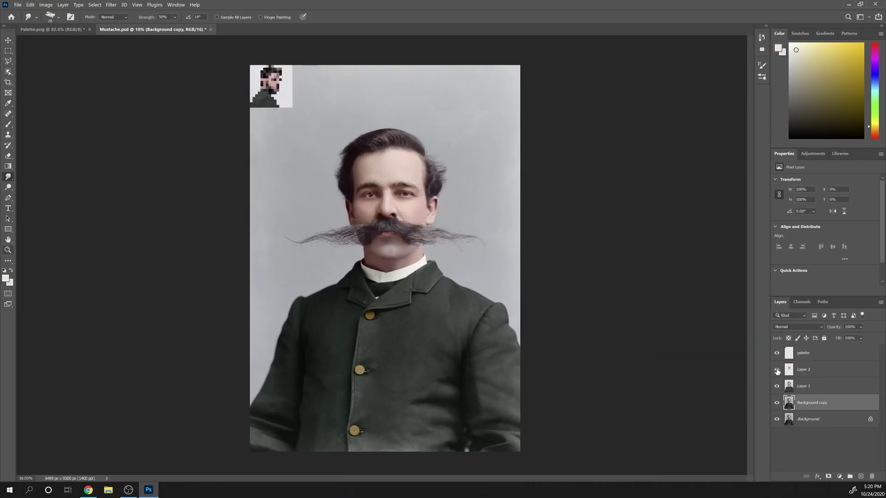
Inspect the face up close, make Layer 1 the active layer and save the document
scroll(398, 141, "up", 5)
left_click_drag(410, 165, 432, 259)
scroll(434, 300, "up", 5)
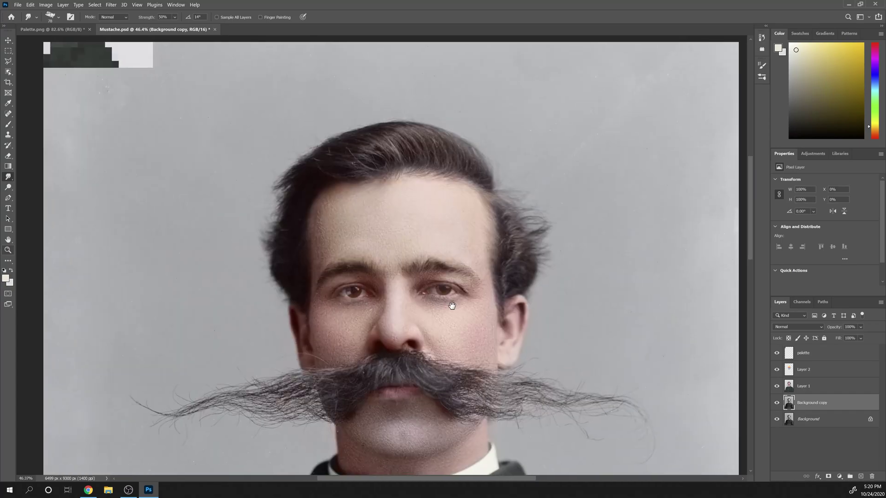
left_click(804, 370)
left_click(806, 384)
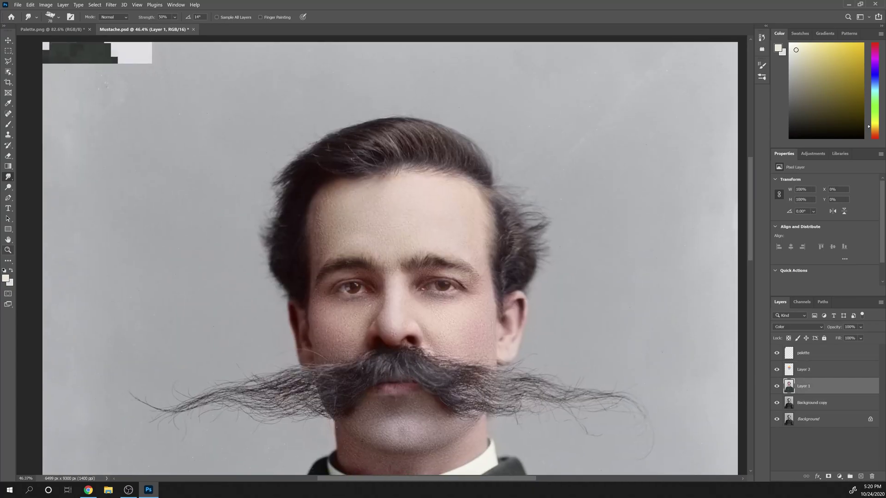
scroll(389, 258, "down", 5)
key("ctrl+s")
Choose a muted gold color and brush it onto the coat buttons
left_click(874, 129)
left_click_drag(826, 65, 830, 72)
left_click_drag(364, 312, 448, 277)
key("b")
scroll(396, 266, "down", 5)
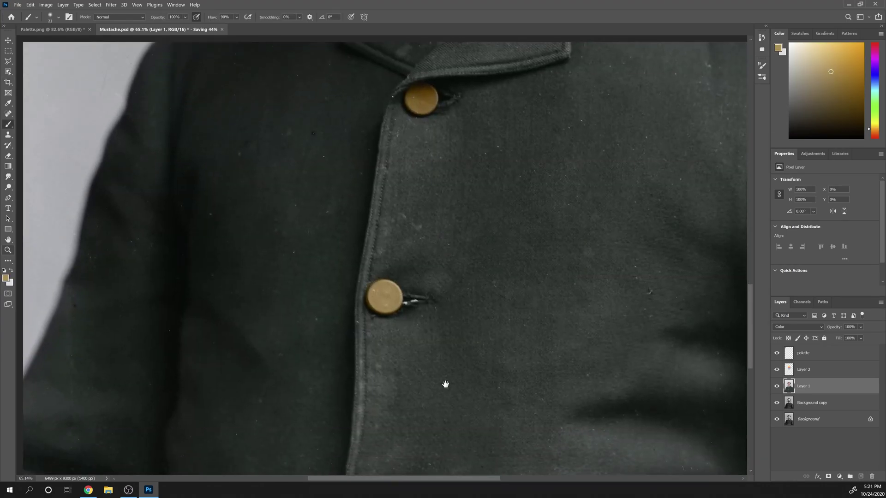
scroll(446, 329, "down", 3)
Shade the coat buttons with orange and sampled gold, smudge the tones together, and set Layer 1 to Color blending
left_click(868, 131)
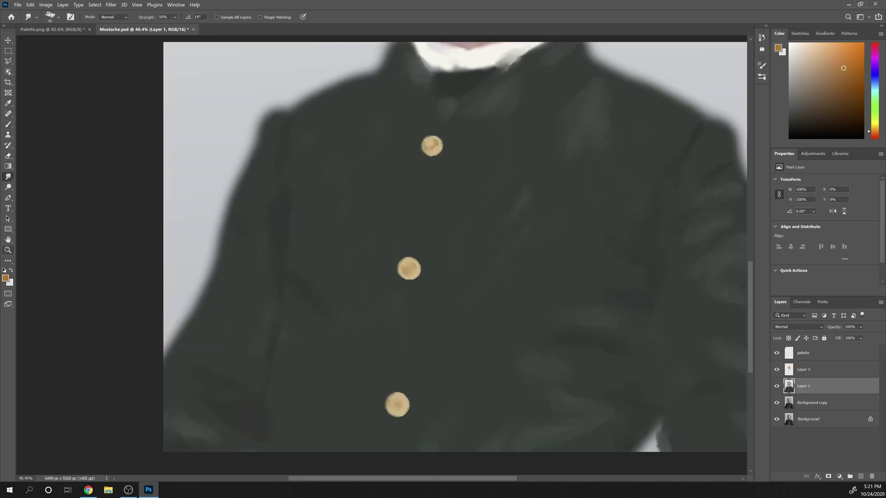
key("b")
left_click(406, 269, "alt")
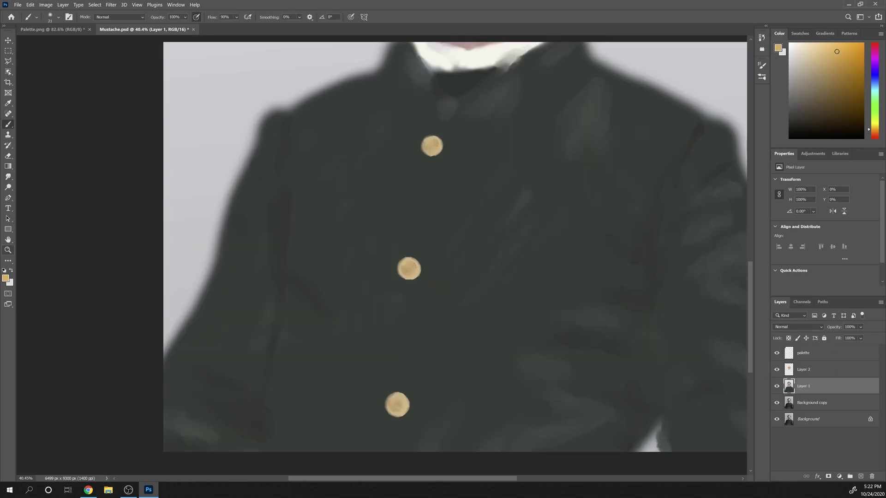
key("r")
left_click_drag(428, 150, 433, 153)
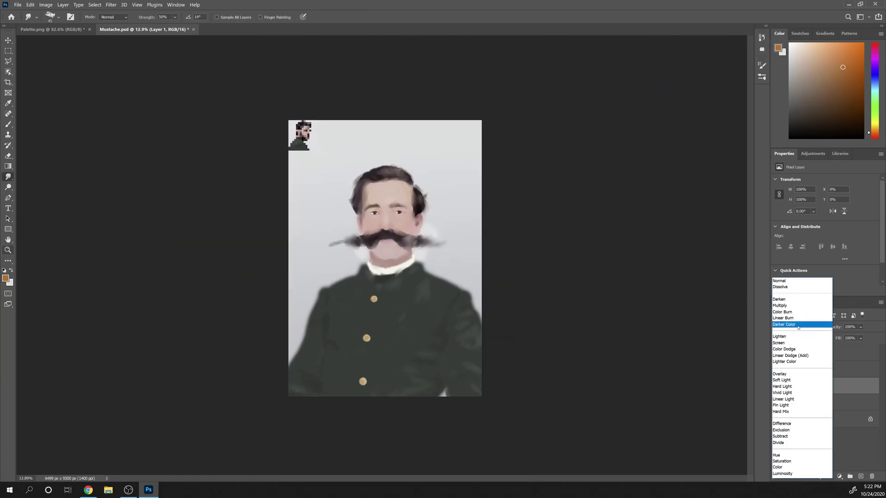
left_click(793, 465)
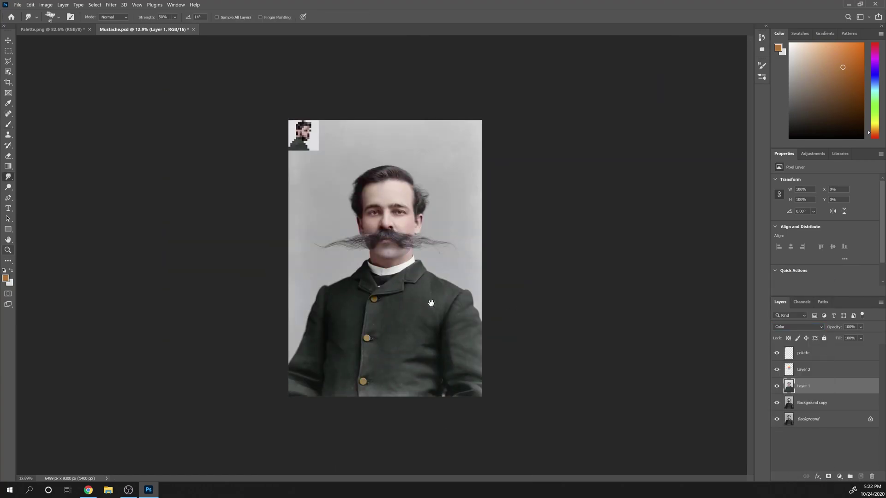
Hide the palette layer and save the document
left_click(776, 353)
scroll(385, 258, "down", 1)
key("ctrl+s")
Activate the Background copy layer, choose the Quick Selection tool, and hide Layer 1 and Layer 2
left_click(810, 408)
left_click(8, 72)
right_click(8, 72)
left_click(50, 79)
scroll(484, 317, "up", 1)
left_click_drag(776, 386, 774, 360)
Try to select the figure with Quick Selection and Enhance Edge, open Select and Mask, and cancel it
left_click_drag(474, 290, 447, 155)
left_click(233, 17)
left_click(452, 188)
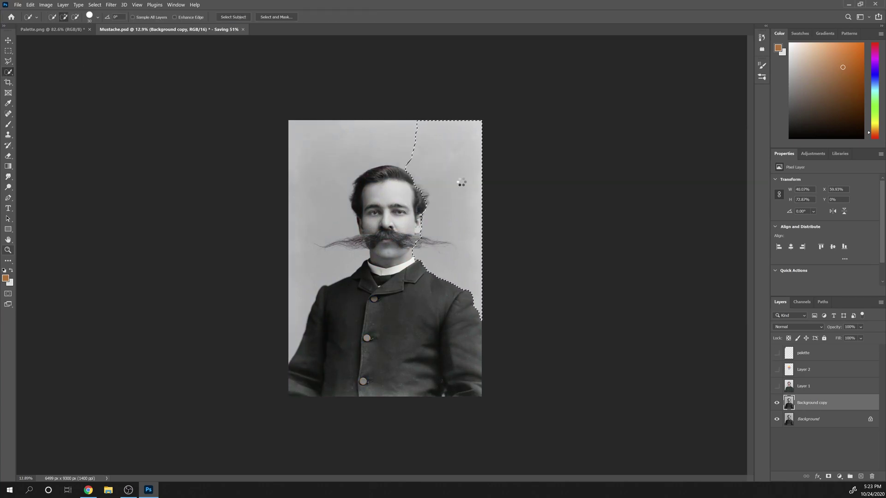
scroll(412, 242, "up", 10)
left_click(174, 17)
key("ctrl+0")
key("ctrl+alt+r")
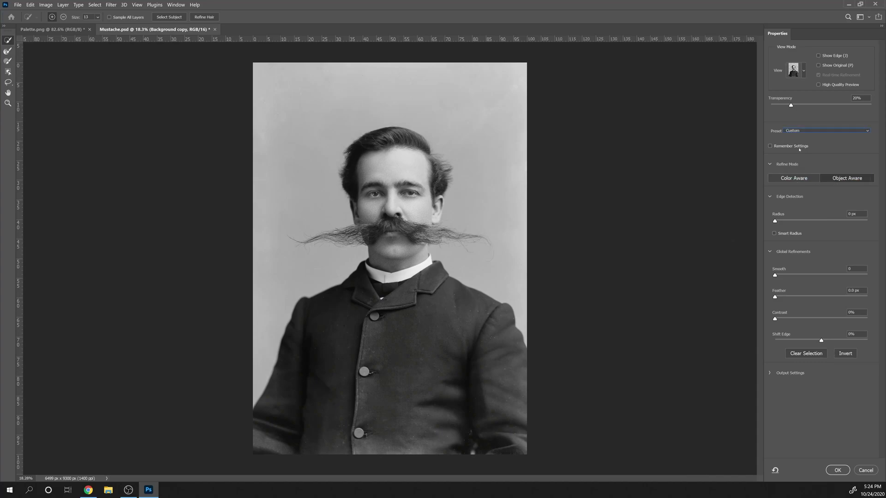
left_click(865, 470)
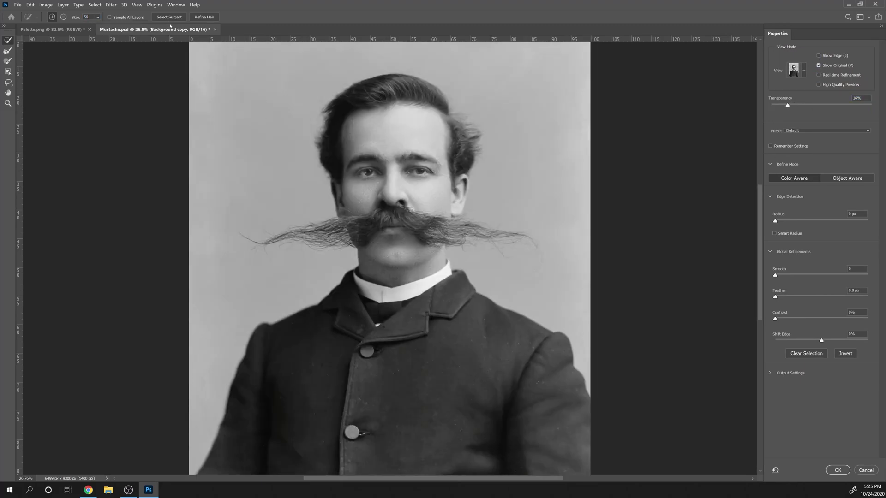
Use Select Subject in Select and Mask and refine the selection edges around the hair and moustache
left_click(169, 18)
scroll(456, 235, "up", 7)
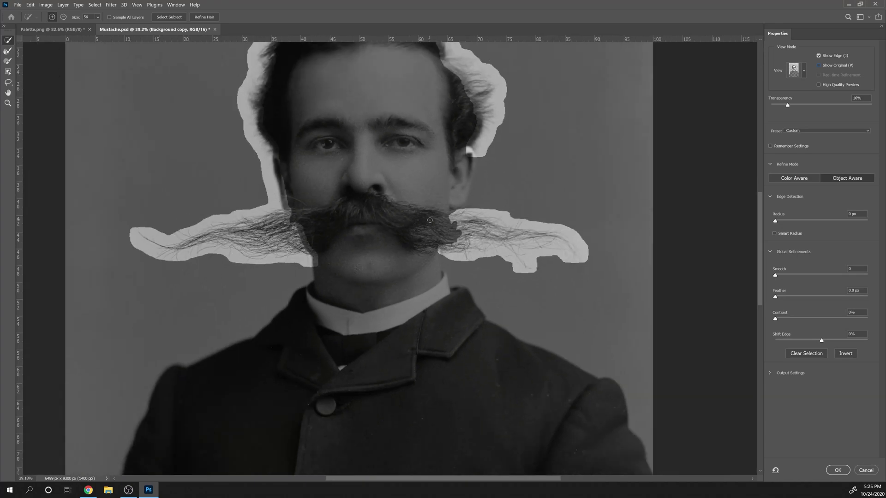
scroll(416, 182, "down", 5)
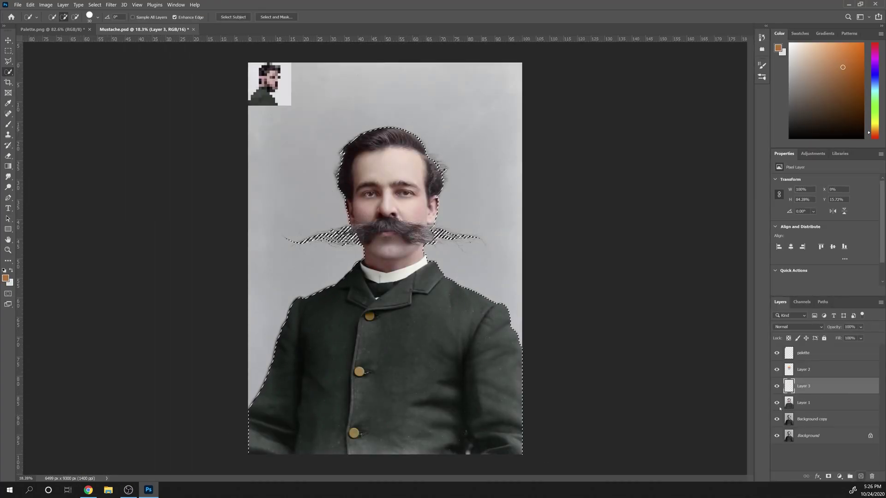
Paint one half of the selected figure's face, hair and coat golden yellow on Layer 3 with an enlarged soft brush
left_click(806, 54)
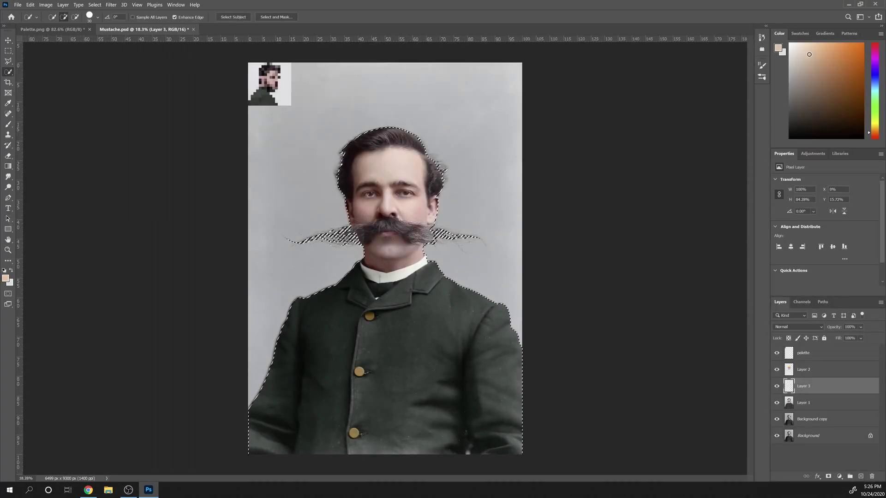
left_click(875, 123)
left_click(822, 81)
left_click(875, 128)
left_click(837, 54)
left_click(8, 124)
scroll(461, 244, "down", 3)
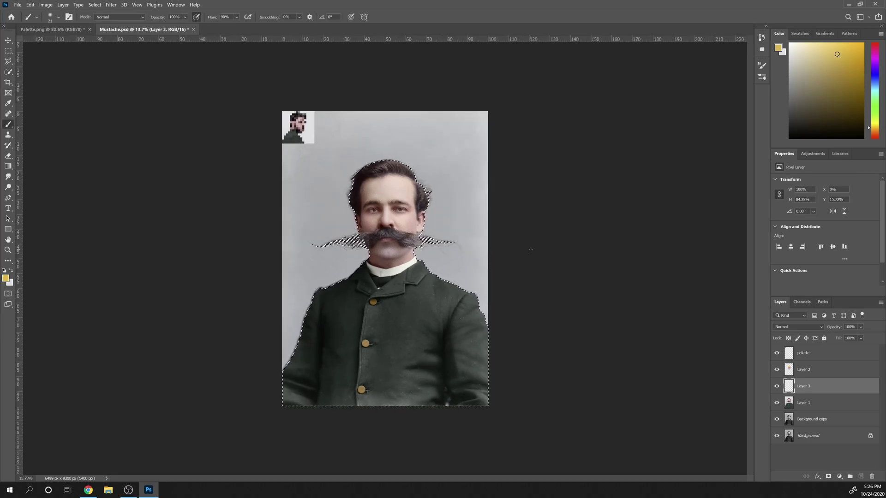
right_click(530, 249)
left_click(672, 304)
key("Return")
mouse_move(409, 187)
left_mouse_down()
mouse_move(386, 167)
mouse_move(400, 170)
mouse_move(375, 221)
mouse_move(409, 241)
mouse_move(392, 252)
mouse_move(389, 245)
mouse_move(414, 269)
mouse_move(392, 285)
mouse_move(475, 311)
mouse_move(478, 378)
mouse_move(408, 384)
mouse_move(454, 293)
mouse_move(383, 319)
mouse_move(415, 359)
mouse_move(454, 336)
left_mouse_up()
left_click(371, 220)
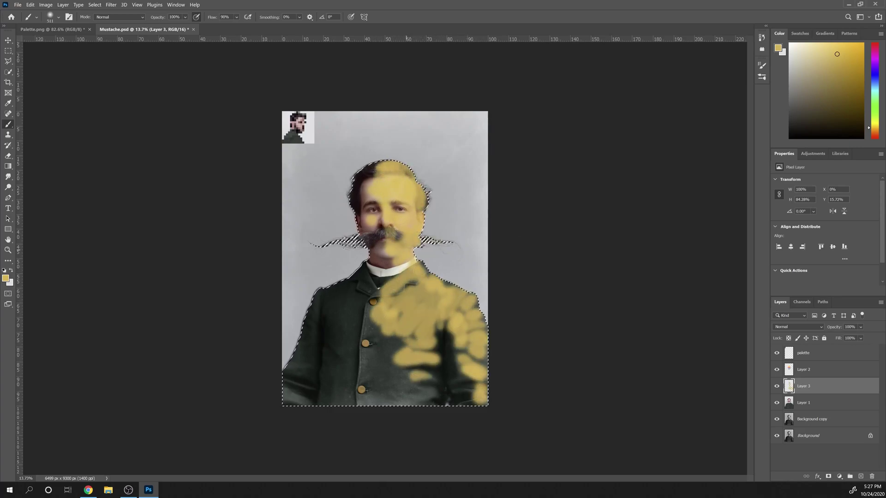
mouse_move(437, 397)
left_mouse_down()
mouse_move(414, 388)
mouse_move(383, 331)
left_mouse_up()
Apply a Gaussian Blur with a radius of about 176 pixels to the yellow paint on Layer 3
left_click(112, 5)
left_click(112, 5)
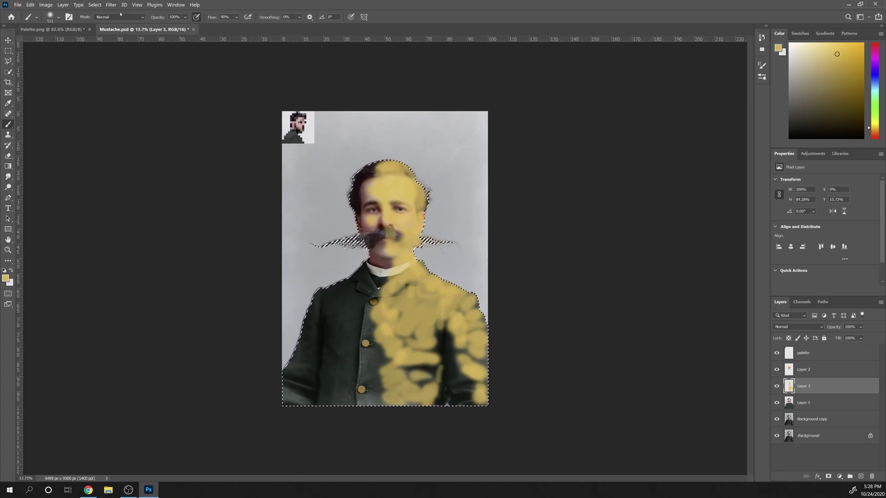
left_click(112, 5)
mouse_move(118, 103)
left_click(231, 135)
mouse_move(386, 233)
left_mouse_down()
mouse_move(453, 234)
mouse_move(443, 233)
left_mouse_up()
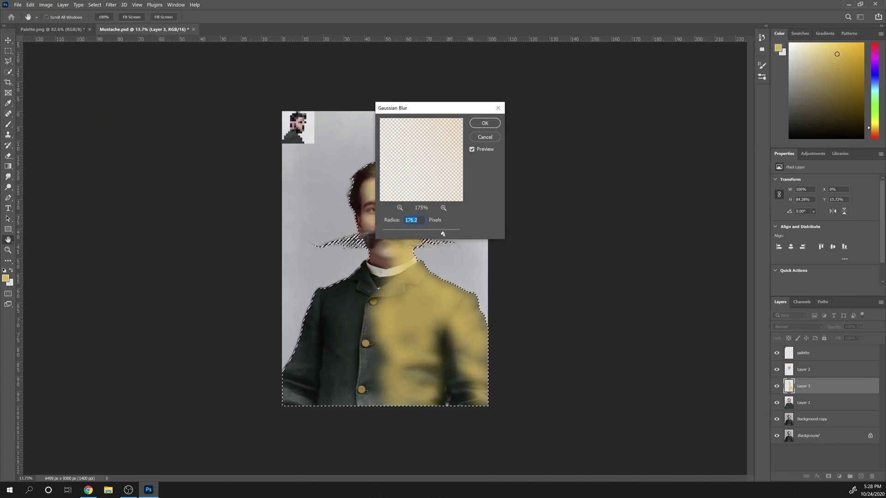
key("Return")
Paint light blue strokes on Layer 3 over the unpainted half of the figure's hair, face edge, coat and sleeve
scroll(452, 269, "down", 2)
key("ctrl+plus")
left_click(815, 50)
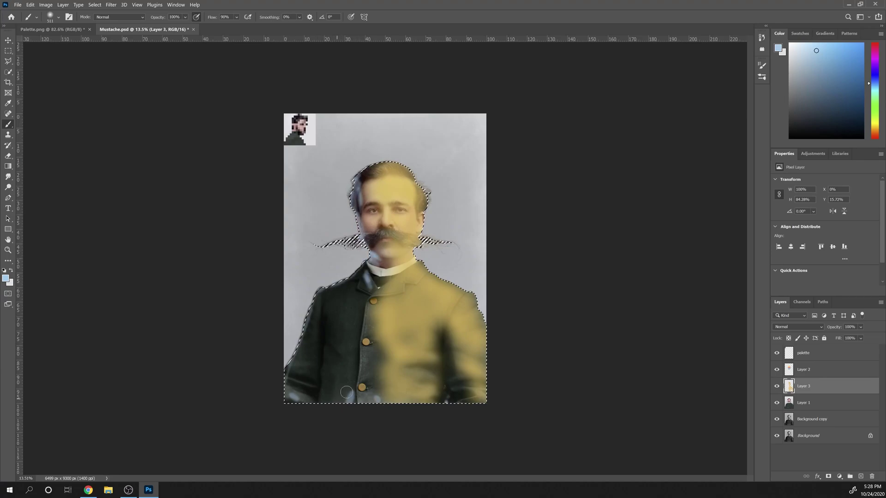
mouse_move(342, 299)
left_mouse_down()
mouse_move(359, 319)
mouse_move(353, 338)
left_mouse_up()
mouse_move(365, 353)
left_mouse_down()
mouse_move(359, 375)
mouse_move(318, 399)
left_mouse_up()
left_click_drag(294, 364, 306, 371)
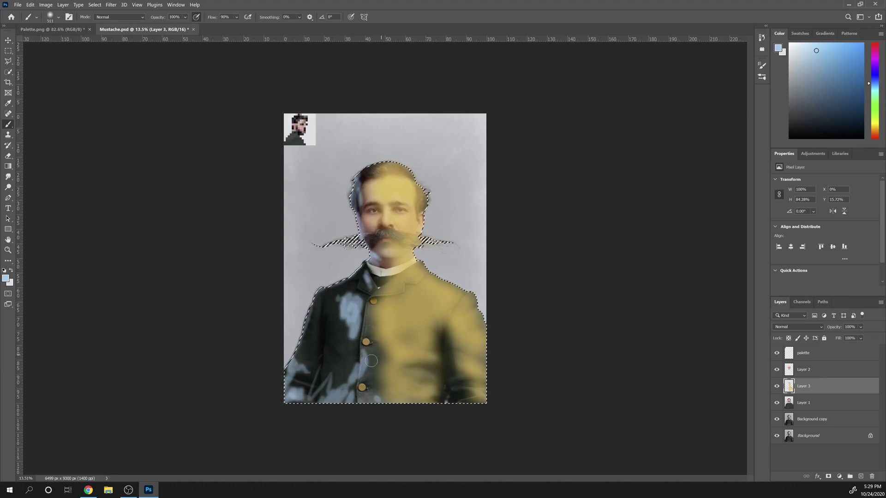
Switch the paint colour to a warm orange-yellow and extend the tint over the yellow half of the coat and face
left_click(875, 124)
left_click(873, 128)
left_click(844, 46)
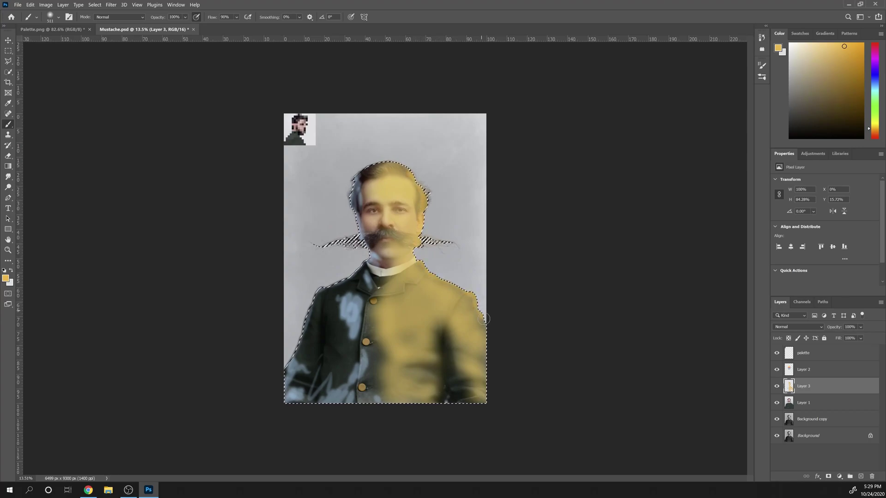
left_click_drag(405, 359, 417, 373)
mouse_move(408, 226)
left_mouse_down()
mouse_move(405, 171)
mouse_move(406, 196)
left_mouse_up()
left_click_drag(377, 354, 373, 377)
left_click_drag(372, 335, 372, 311)
Erase the yellow paint from the dark folds beside the sleeve and across the lower coat, using a soft eraser
key("e")
left_click(58, 17)
left_click(228, 126)
right_click(455, 318)
right_click(487, 319)
left_click_drag(553, 221, 567, 221)
left_click(474, 308)
mouse_move(430, 349)
left_mouse_down()
mouse_move(474, 307)
mouse_move(444, 376)
left_mouse_up()
left_click_drag(440, 368, 409, 366)
left_click_drag(439, 399, 428, 397)
Lower Layer 3's opacity to 32% and erase more paint from the sleeve, shoulder, lower coat and collar shadows
left_click(861, 327)
left_click_drag(877, 337, 850, 337)
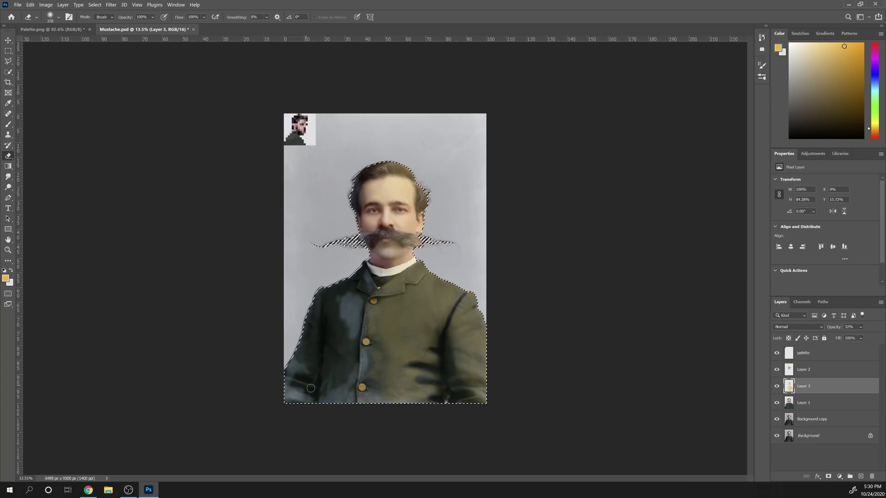
left_click_drag(433, 385, 412, 378)
left_click_drag(460, 346, 449, 362)
mouse_move(480, 379)
left_mouse_down()
mouse_move(462, 385)
mouse_move(461, 351)
left_mouse_up()
left_click_drag(468, 319, 453, 327)
left_click_drag(473, 304, 457, 305)
left_click_drag(428, 275, 375, 295)
left_click_drag(393, 279, 380, 286)
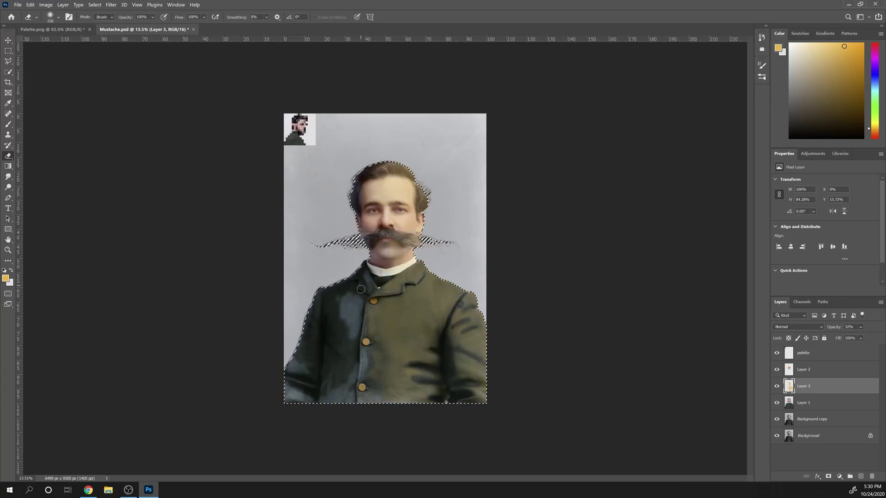
Apply another Gaussian Blur to the tint on Layer 3 and deselect the figure
left_click(110, 4)
left_click(230, 135)
left_click_drag(411, 231, 421, 231)
left_click(483, 123)
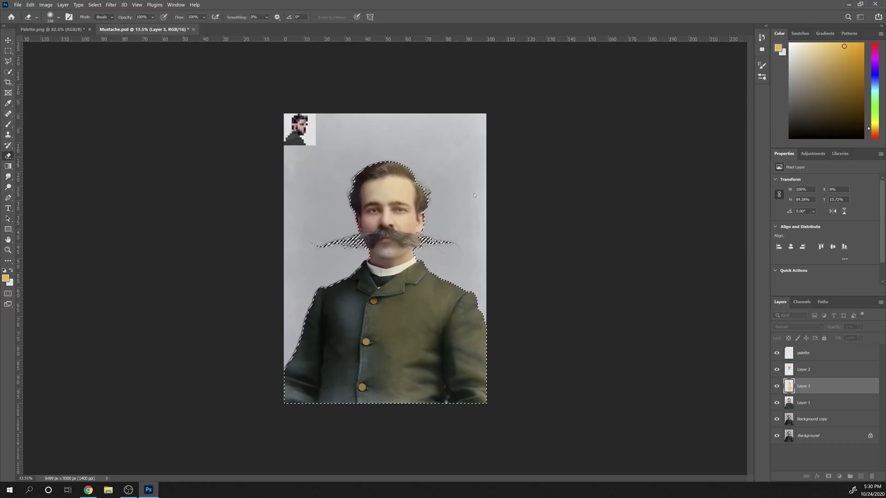
key("ctrl+d")
Set Layer 3 to Soft Light blending at 7% opacity and compare the portrait with and without it
scroll(507, 295, "down", 1)
left_click(797, 327)
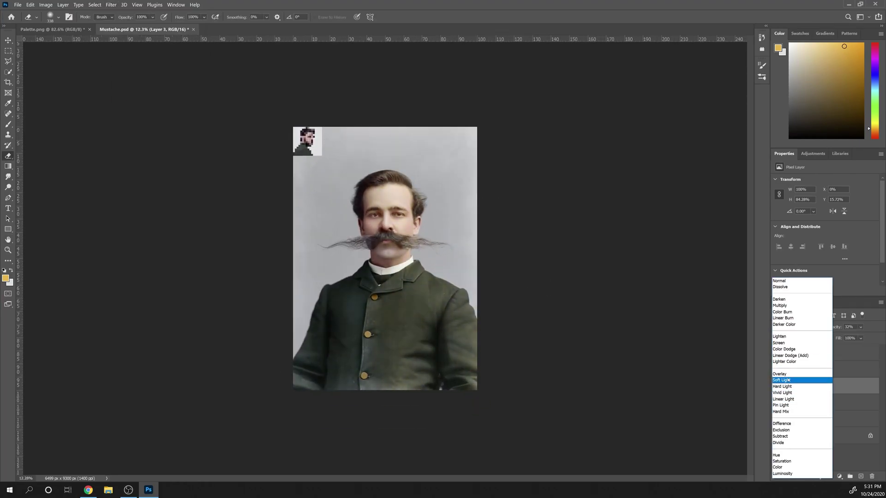
left_click(789, 380)
left_click(860, 327)
left_click_drag(854, 338, 849, 339)
left_click(777, 387)
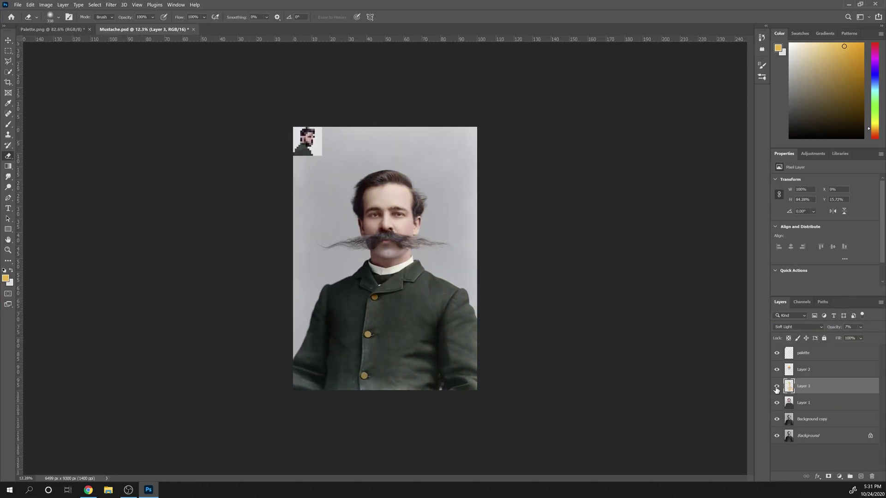
left_click(776, 386)
Delete the palette layer and save the document
left_click(808, 435)
scroll(583, 309, "down", 1)
left_click(803, 353)
key("Delete")
scroll(563, 299, "up", 6)
key("ctrl+minus")
key("ctrl+s")
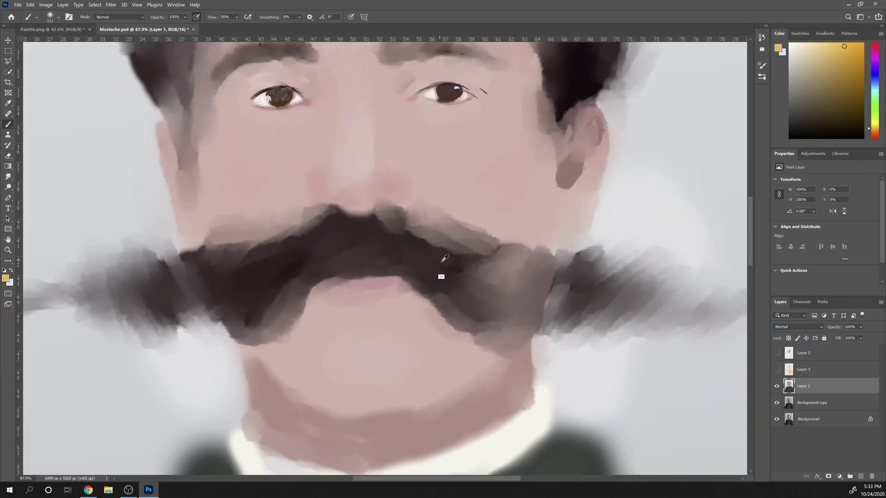
Sample dark browns from the moustache on Layer 1, shift the hue slightly toward orange, and refine the moustache colour with Brush and Smudge
left_click(444, 259, "alt")
right_click(445, 258)
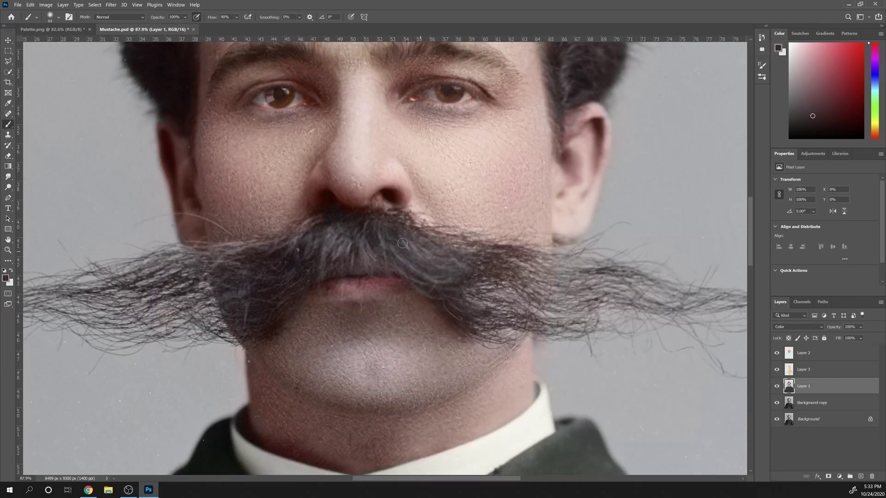
left_click(401, 258, "alt")
left_click_drag(874, 131, 874, 137)
left_click(8, 177)
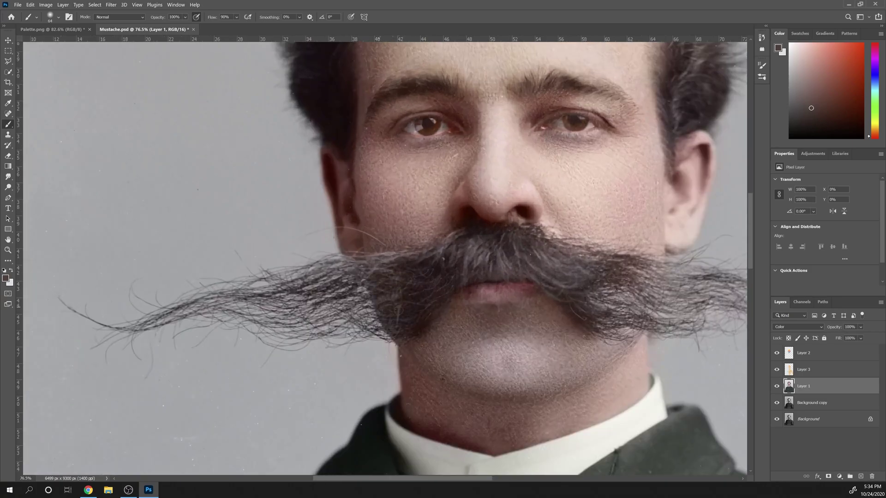
left_click(402, 324, "alt")
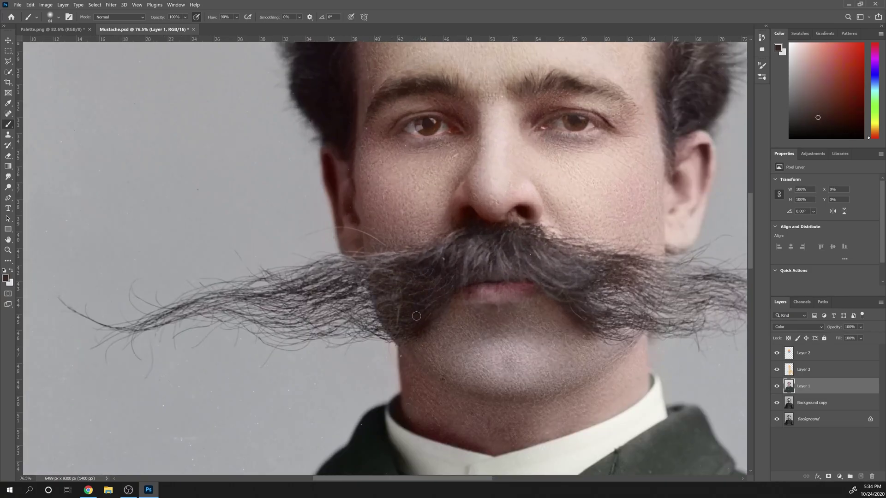
left_click(8, 177)
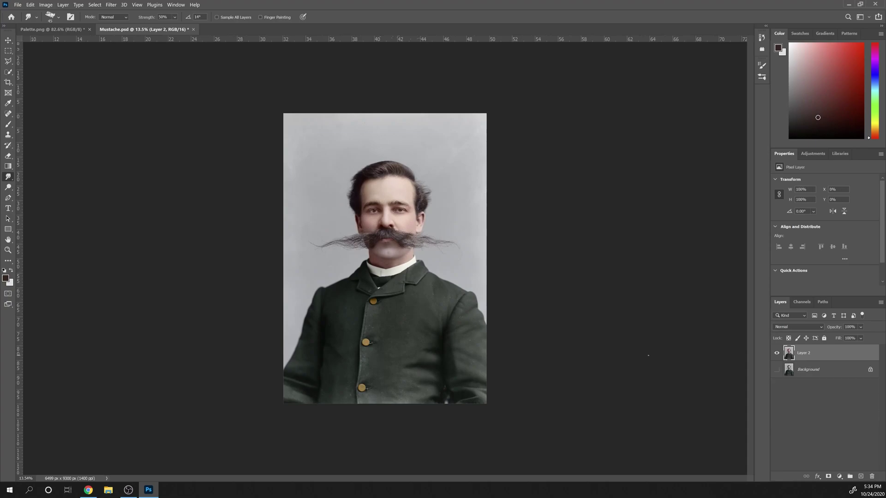
Save the merged document, hide the colourized Layer 2, and show and select the black-and-white Background layer
key("ctrl+s")
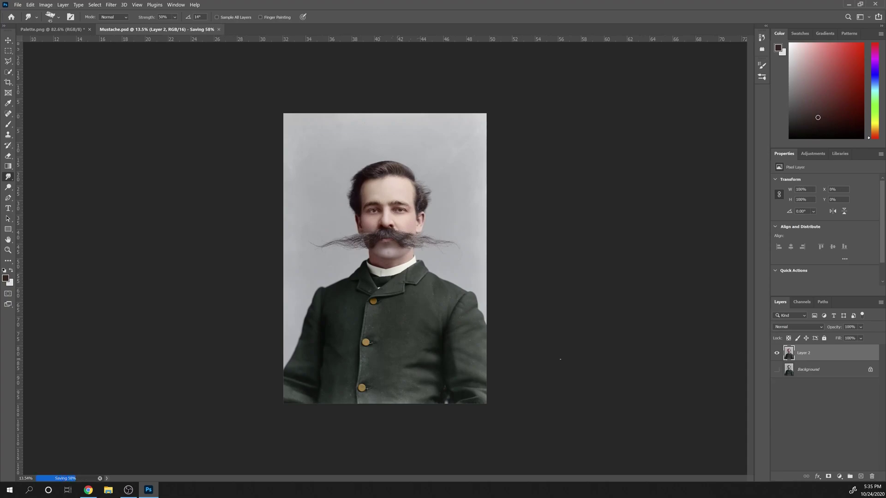
key("ctrl+0")
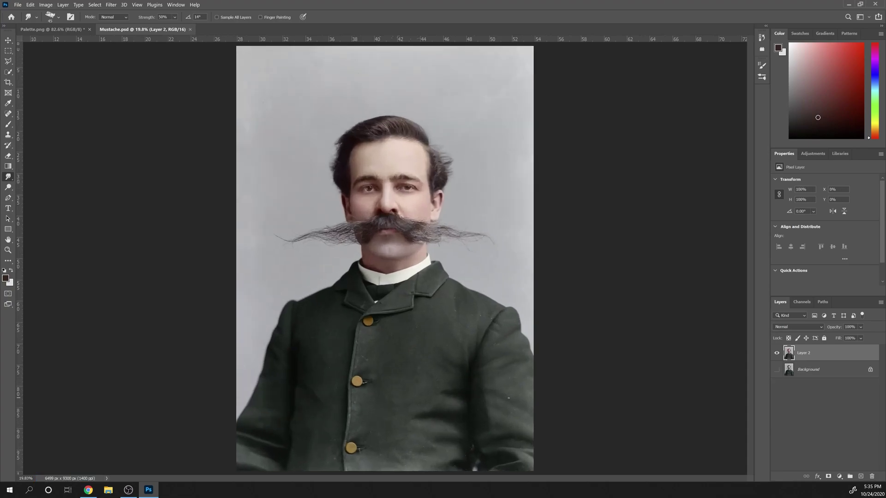
left_click(778, 371)
key("ctrl+minus")
left_click(777, 354)
left_click(808, 370)
Save the document under the new name Ai
left_click(18, 5)
left_click(28, 101)
type("Ai")
key("Return")
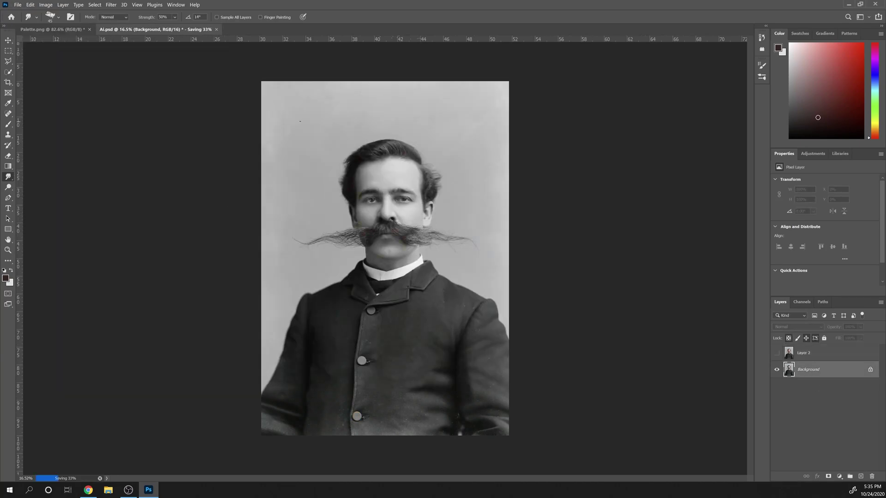
Colourize the Background layer with the Colorize neural filter at its default settings, output to a new layer
left_click(154, 4)
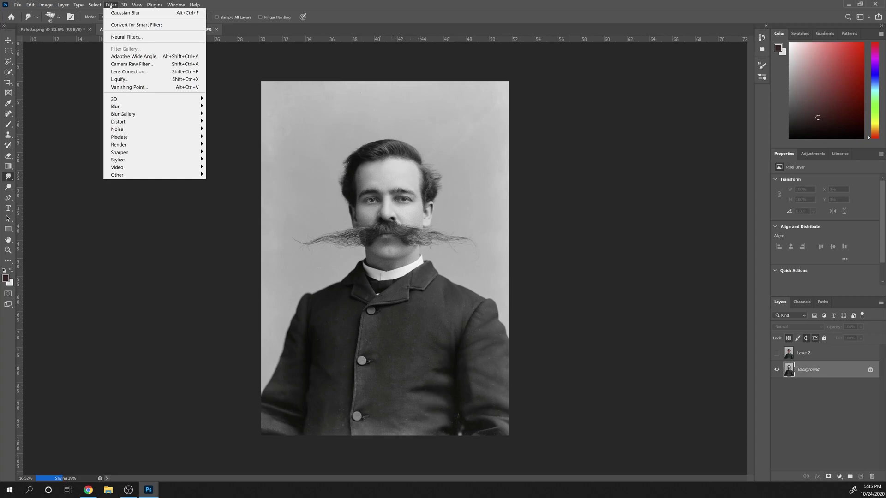
left_click(143, 37)
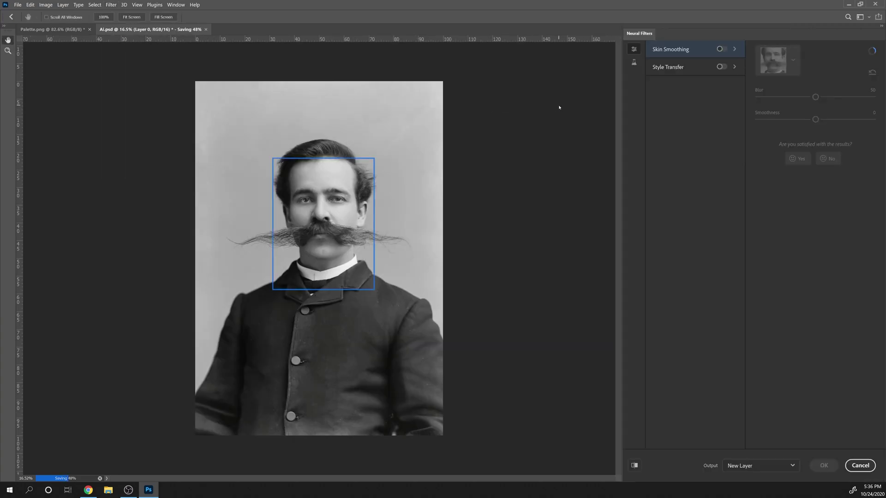
left_click(634, 65)
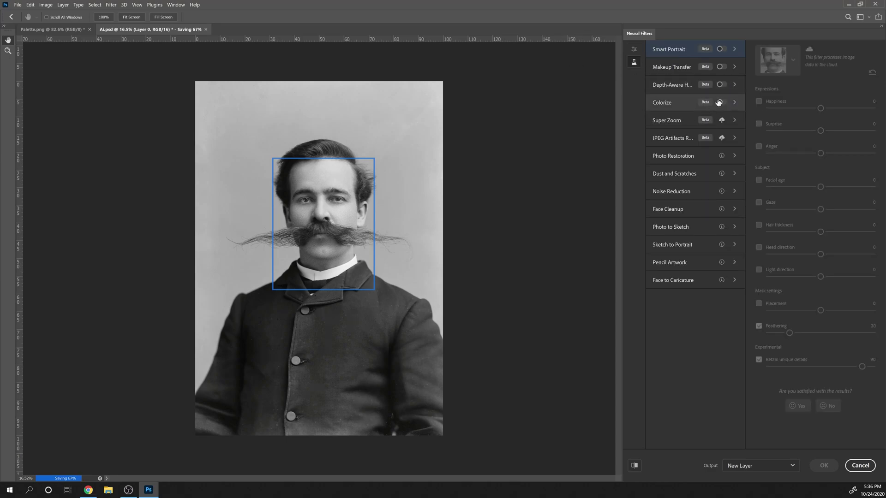
left_click(721, 102)
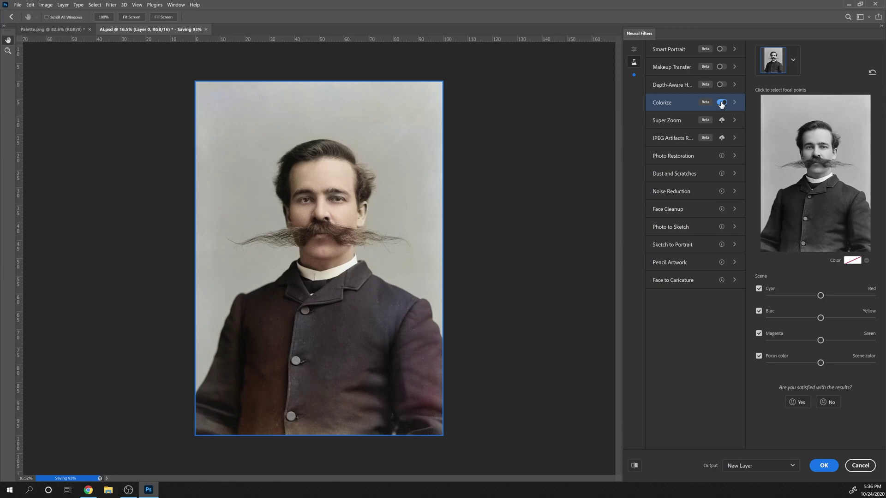
scroll(415, 267, "up", 2)
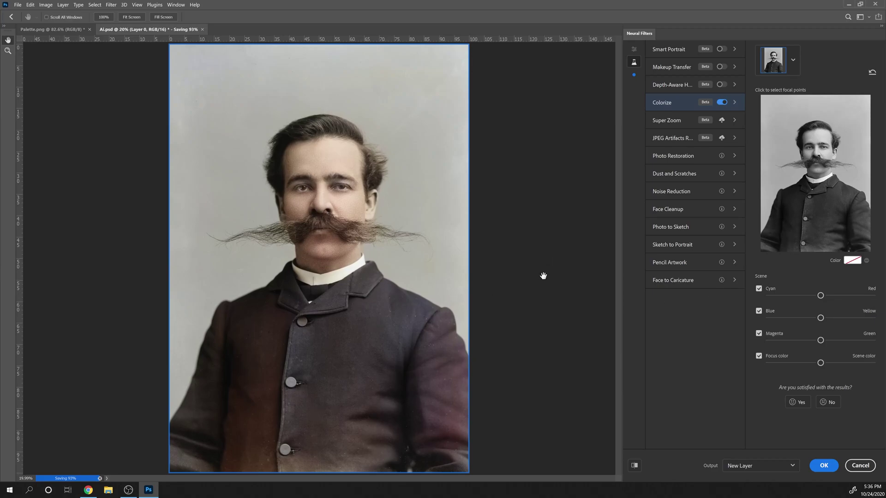
left_click(824, 465)
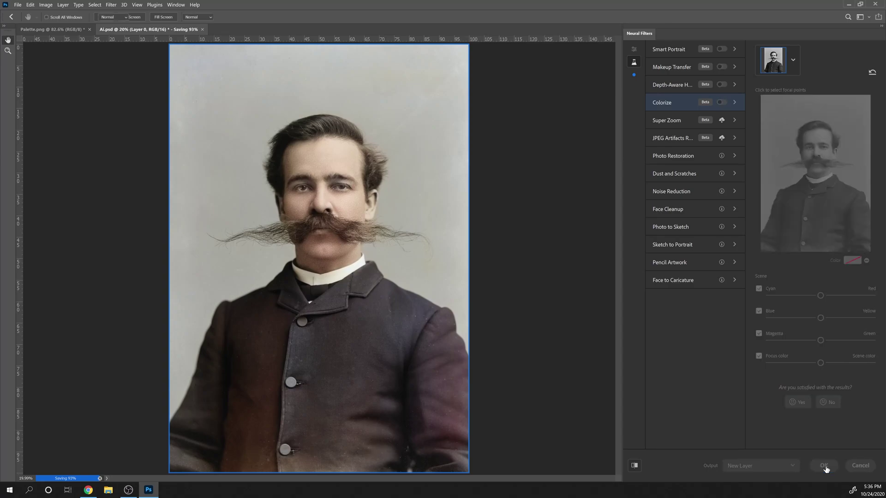
Compare the hand-coloured Layer 2, the automatically colourized Layer 0 and the black-and-white original by toggling layer visibility
left_click(777, 353)
left_click(777, 370)
left_click(778, 371)
left_click(777, 353)
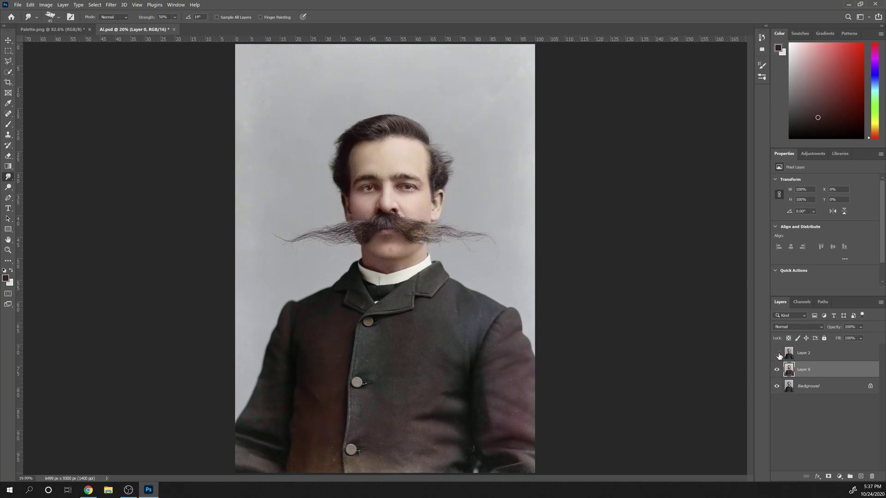
scroll(779, 356, "down", 3)
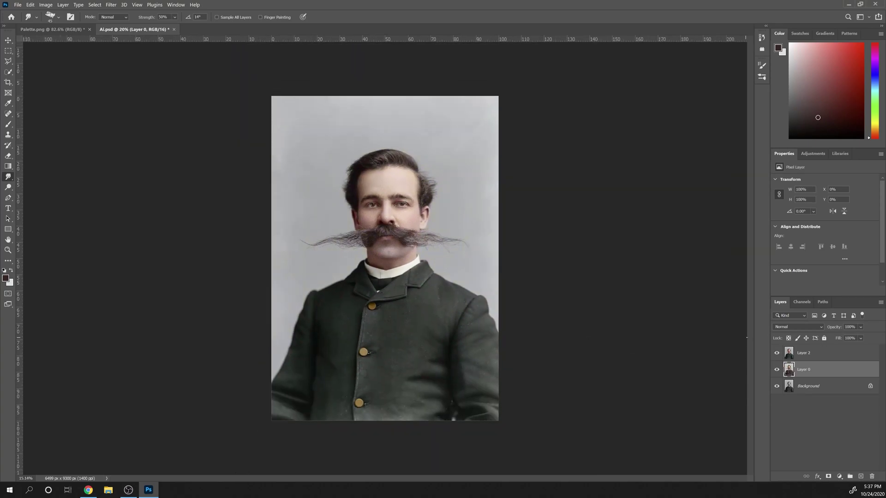
left_click(777, 354)
left_click(776, 372)
left_click(776, 372)
left_click(777, 371)
left_click(776, 354)
left_click(778, 371)
scroll(683, 360, "up", 3)
scroll(683, 360, "down", 1)
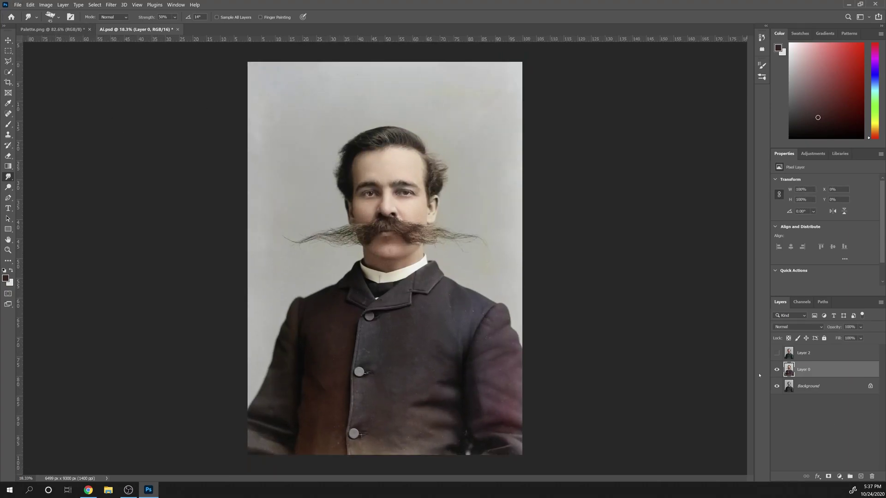
Hide Layer 0, select the Background layer, and enable the Colorize neural filter on it again
left_click(776, 370)
left_click(812, 386)
left_click(137, 5)
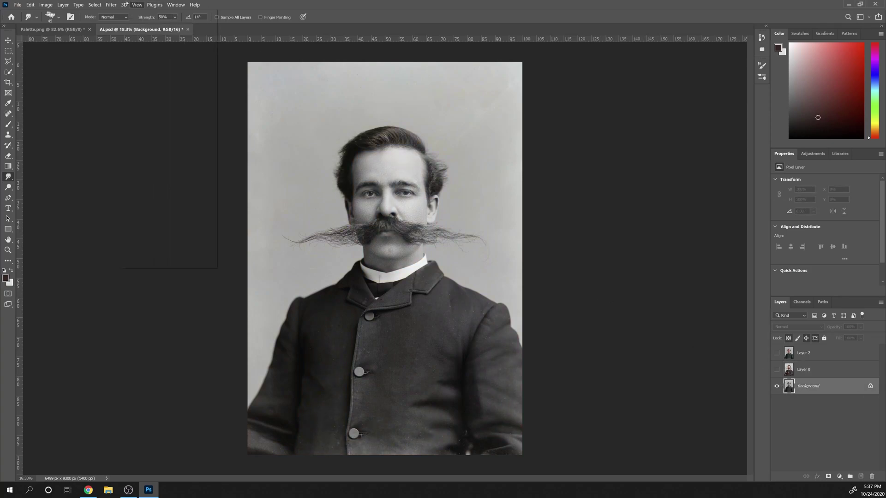
left_click(121, 37)
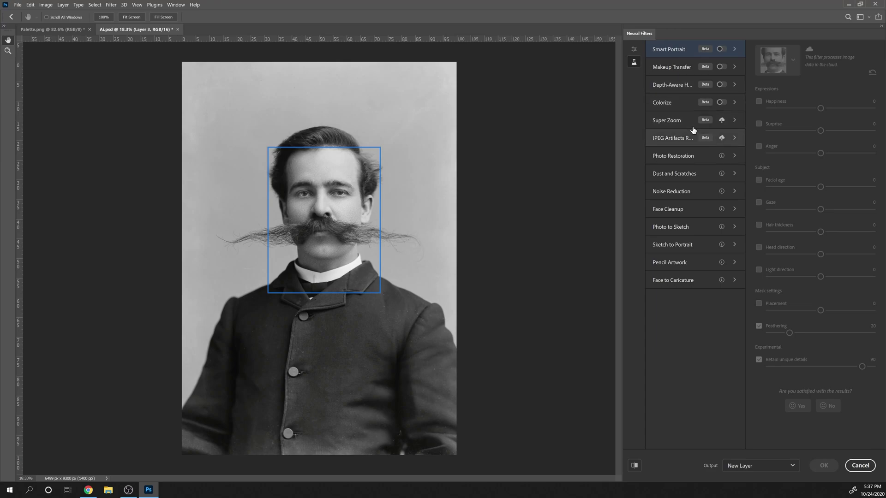
left_click(721, 102)
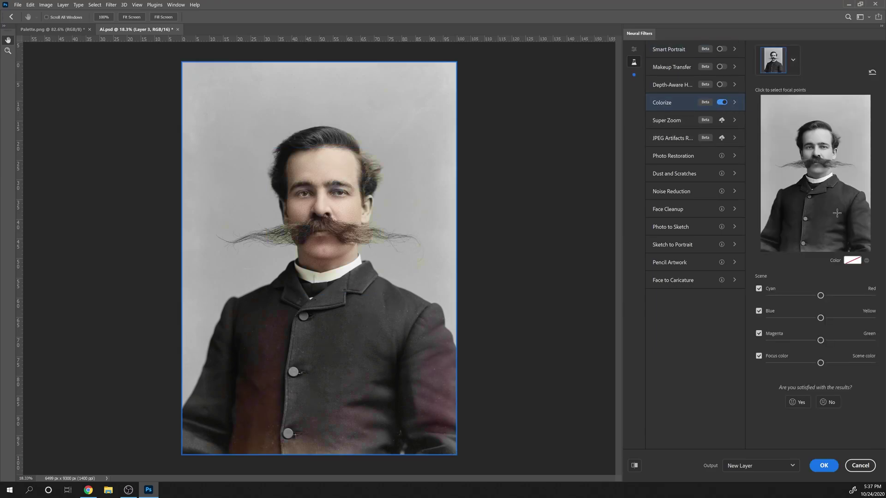
Add a Colorize focal point on the backdrop with a very light, nearly white colour
left_click(852, 260)
left_click(42, 89)
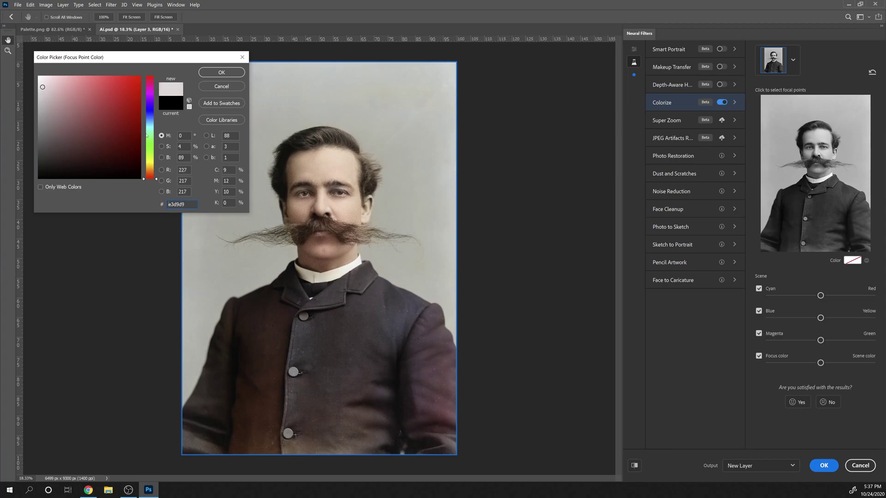
key("Return")
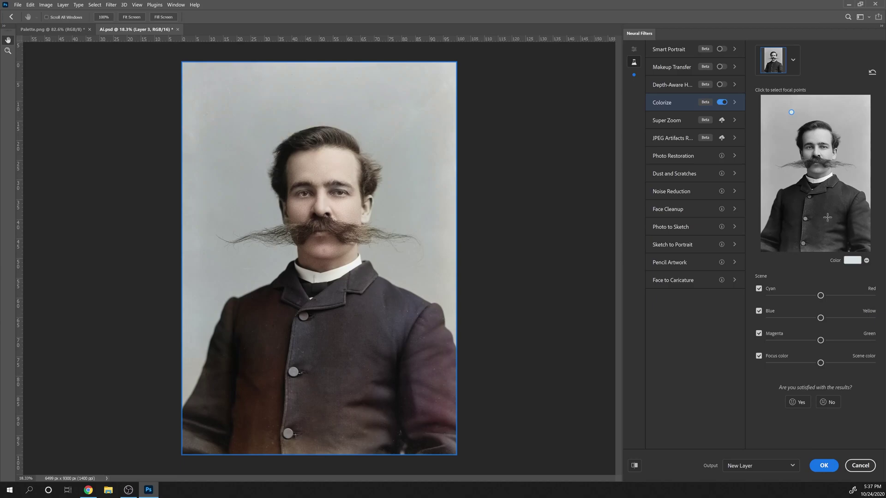
Try a yellow Colorize focal point on the lowest coat button
left_click(803, 243)
mouse_move(85, 109)
left_mouse_down()
mouse_move(91, 118)
mouse_move(101, 89)
left_mouse_up()
left_click(235, 73)
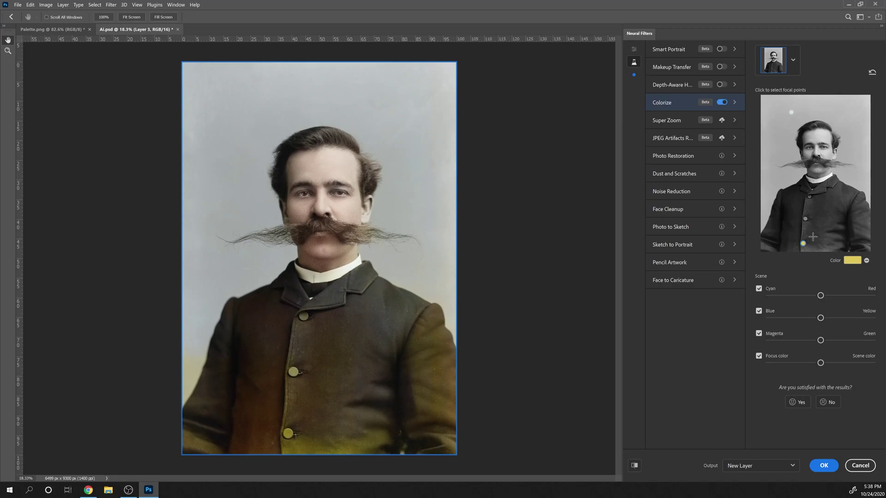
Add a Colorize focal point on the coat's chest with the dark green colour #535e4d
left_click(829, 206)
left_click(852, 260)
left_click_drag(117, 140, 71, 156)
mouse_move(150, 163)
left_mouse_down()
mouse_move(150, 151)
mouse_move(57, 141)
left_mouse_up()
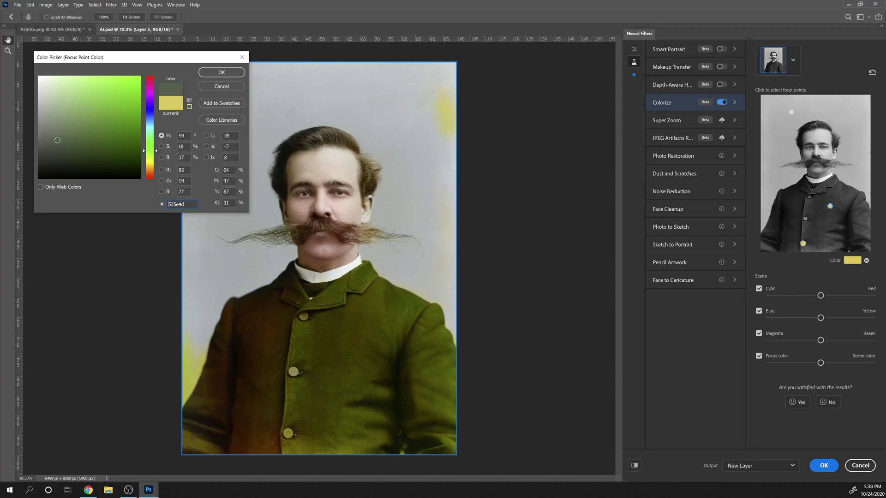
left_click(222, 72)
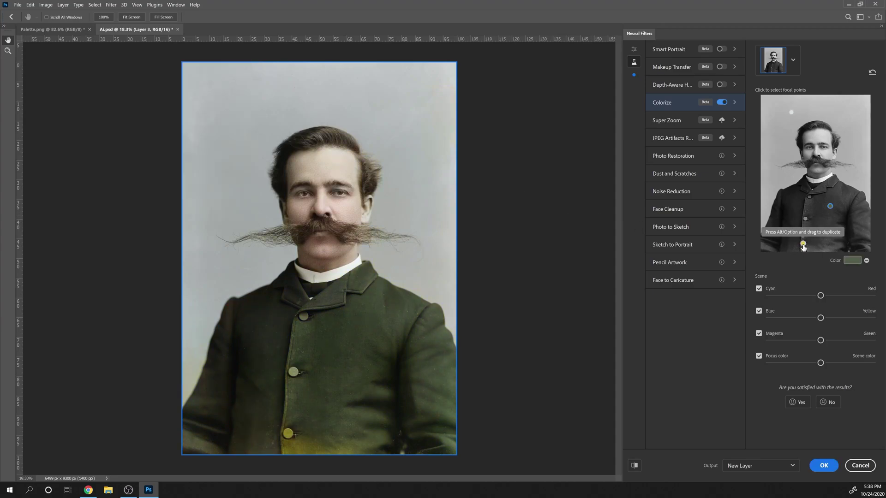
Remove the yellow focal point from the lowest button and apply the Colorize filter to a new layer
left_click(803, 244)
left_click(866, 261)
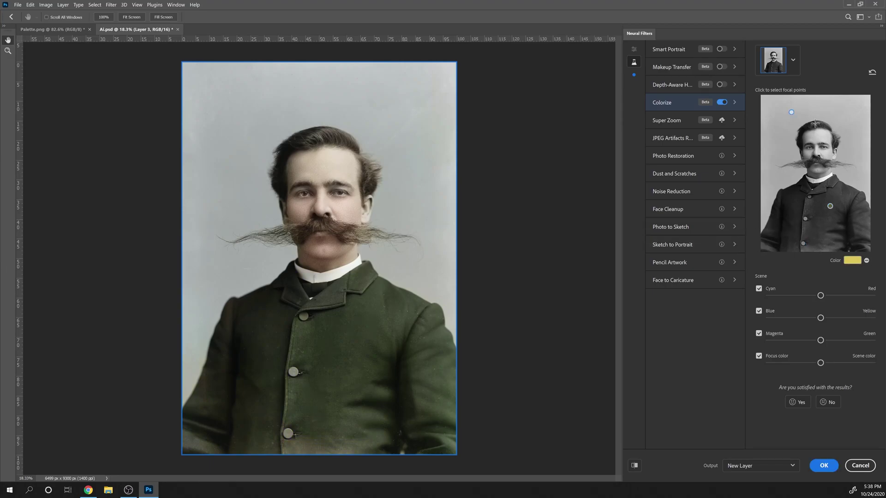
key("ctrl+minus")
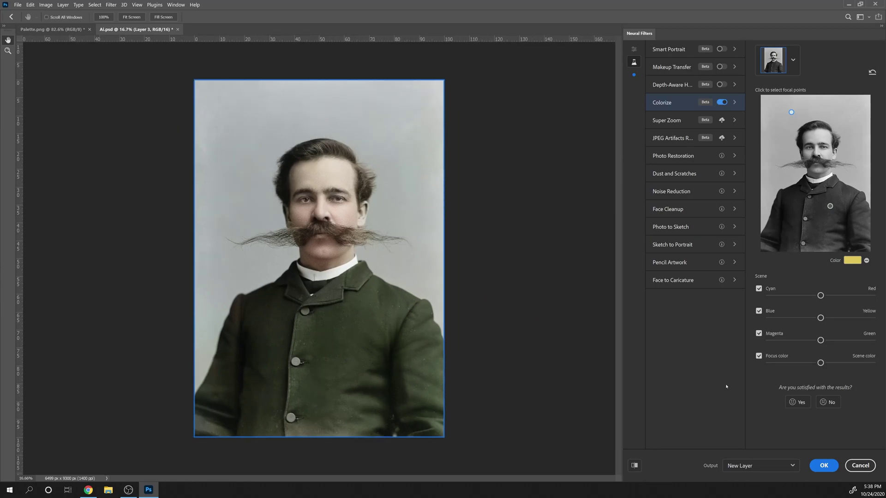
left_click(828, 470)
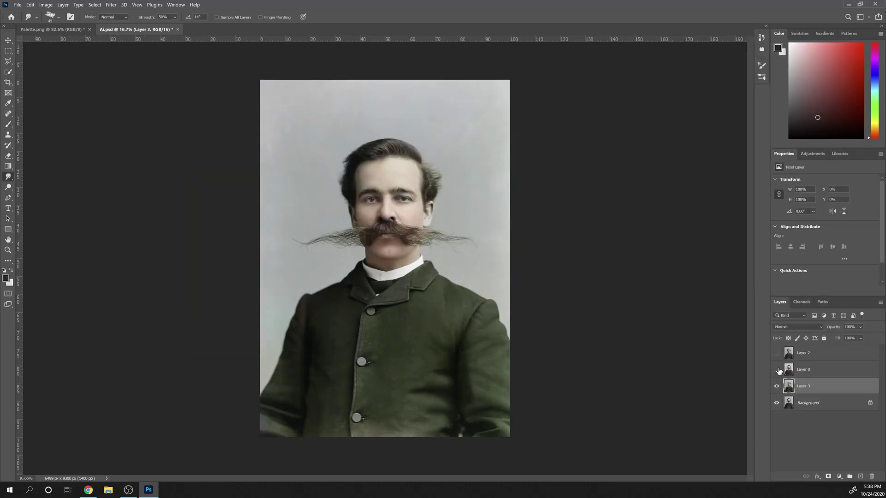
Move Layer 3 above Layer 0 in the layer stack and toggle its visibility for comparison
left_click_drag(808, 385, 807, 369)
left_click(776, 370)
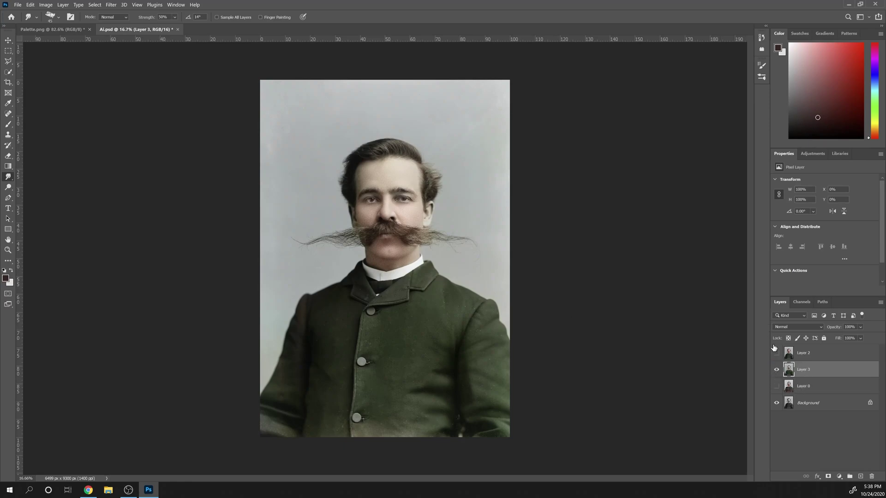